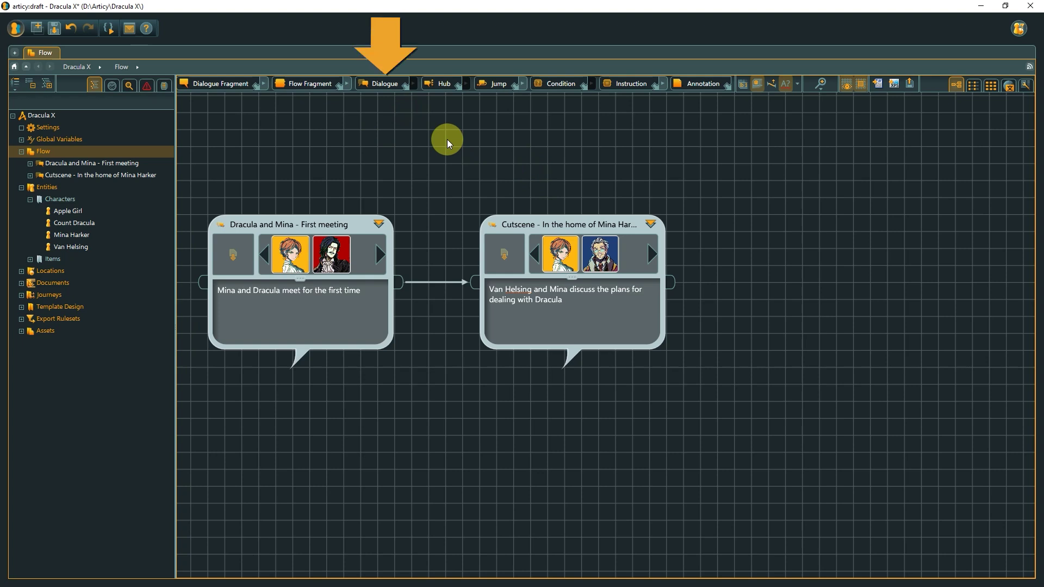
Step: Add a dialogue after the Cutscene node, link them, and title it 'Dracula and Mina - Final Confrontation'
drag(390, 85, 762, 232)
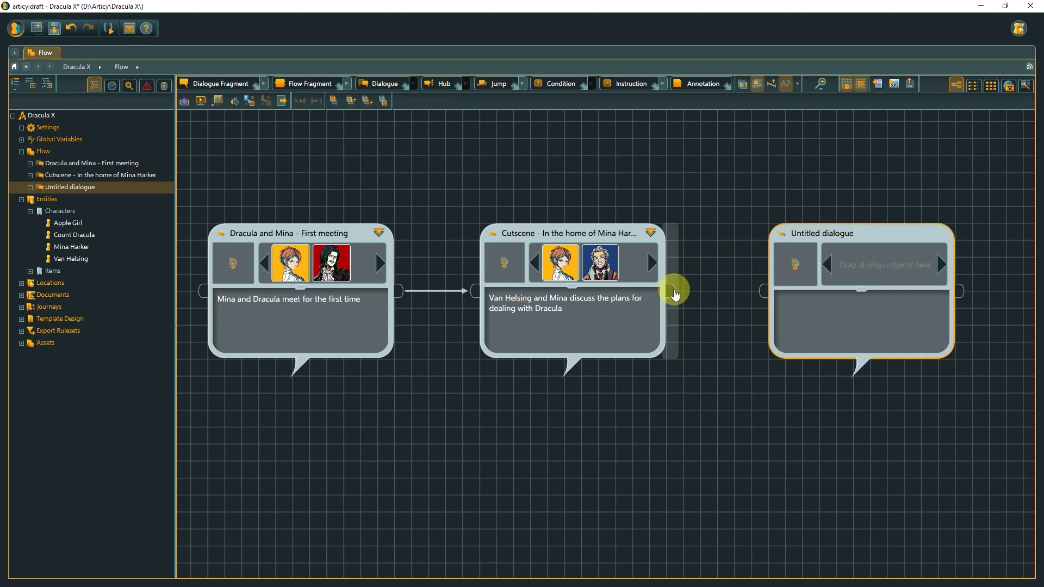
drag(672, 291, 764, 294)
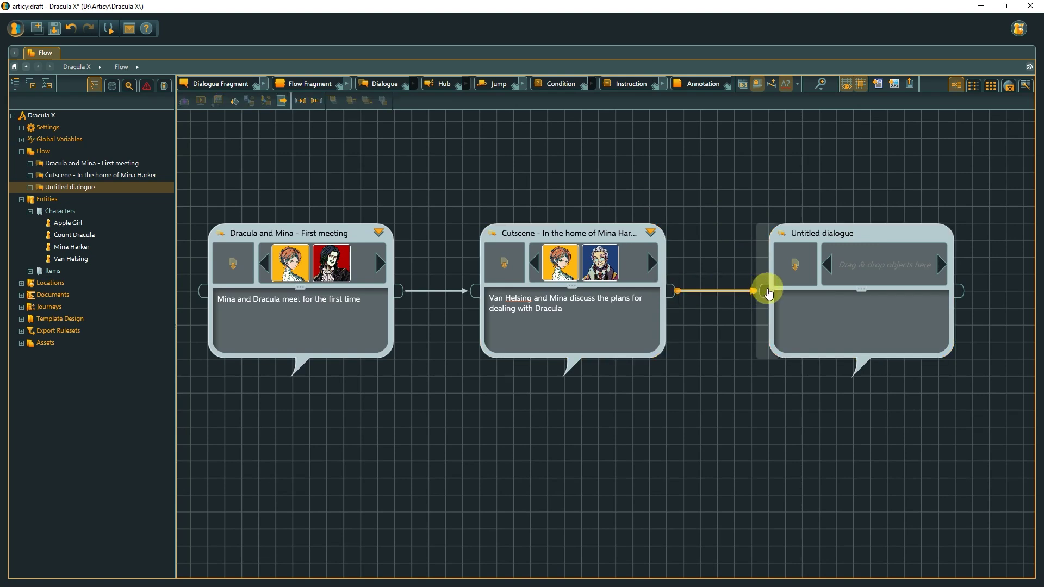
click(805, 233)
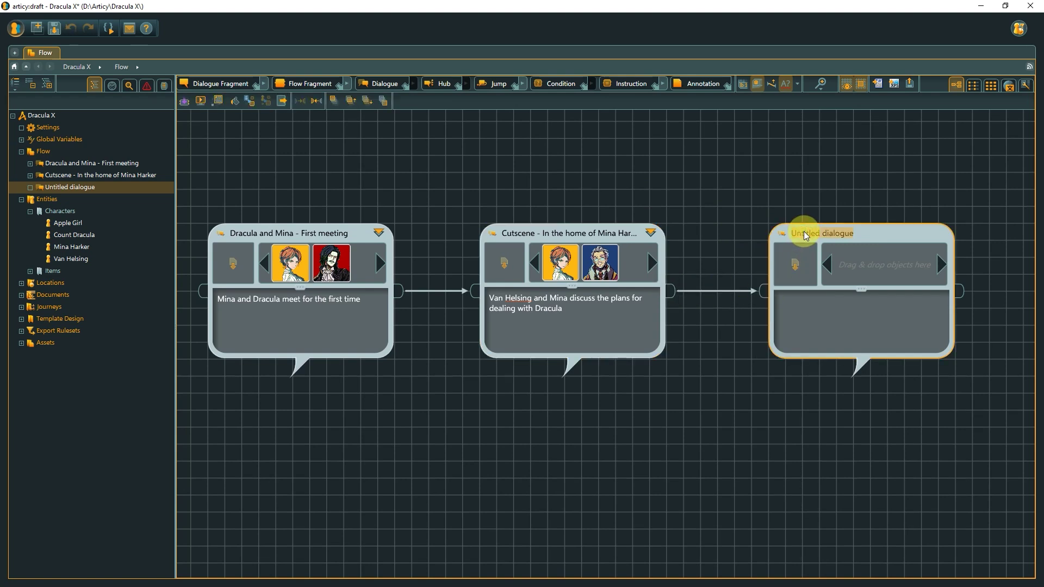
click(804, 232)
text(Dracula and Mina - Final Confrontation)
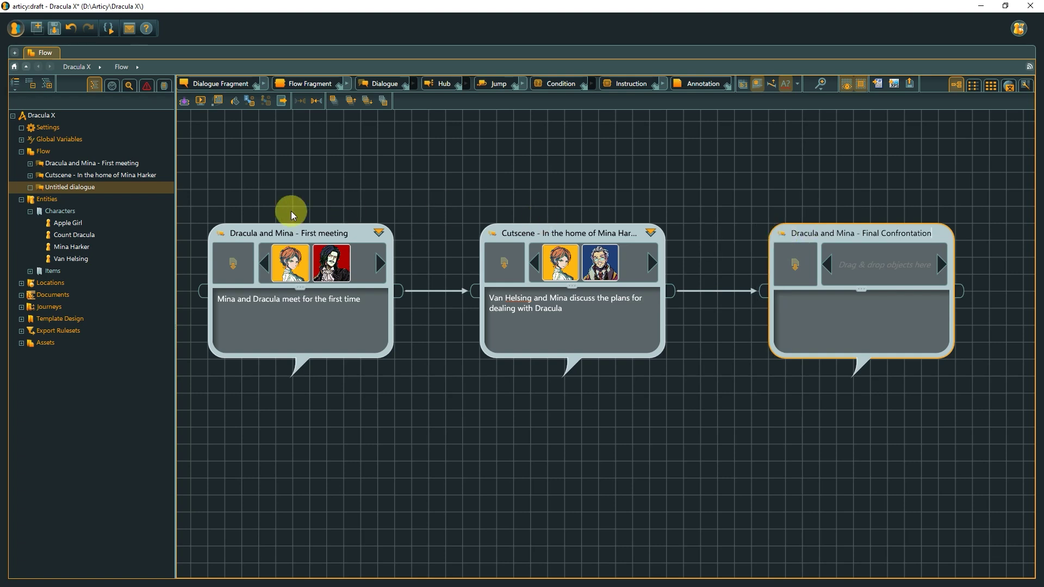
Step: Add Mina Harker as a participant, paste the final-confrontation description, and nudge the node left
drag(64, 249, 871, 278)
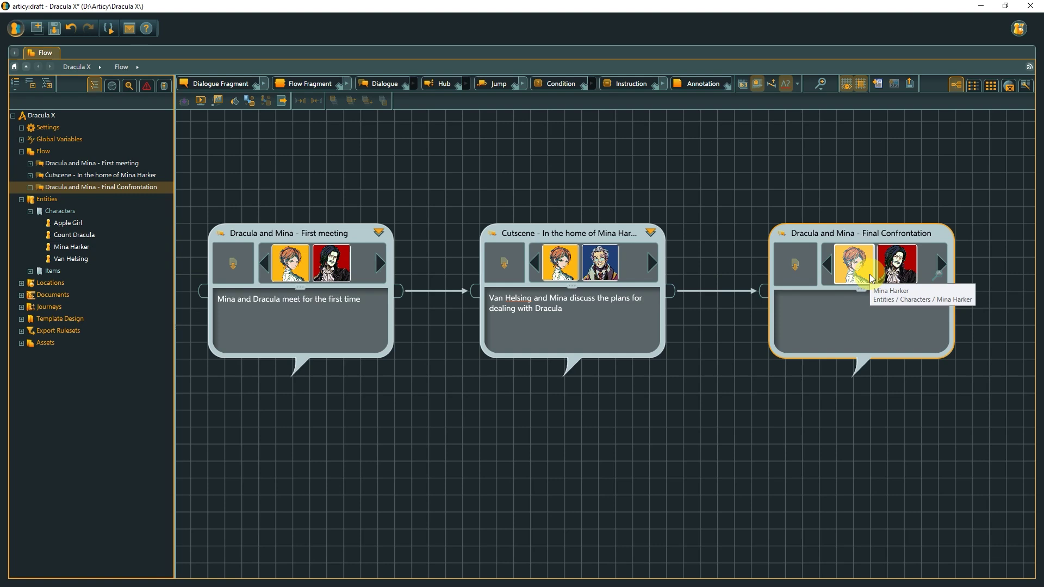
click(834, 319)
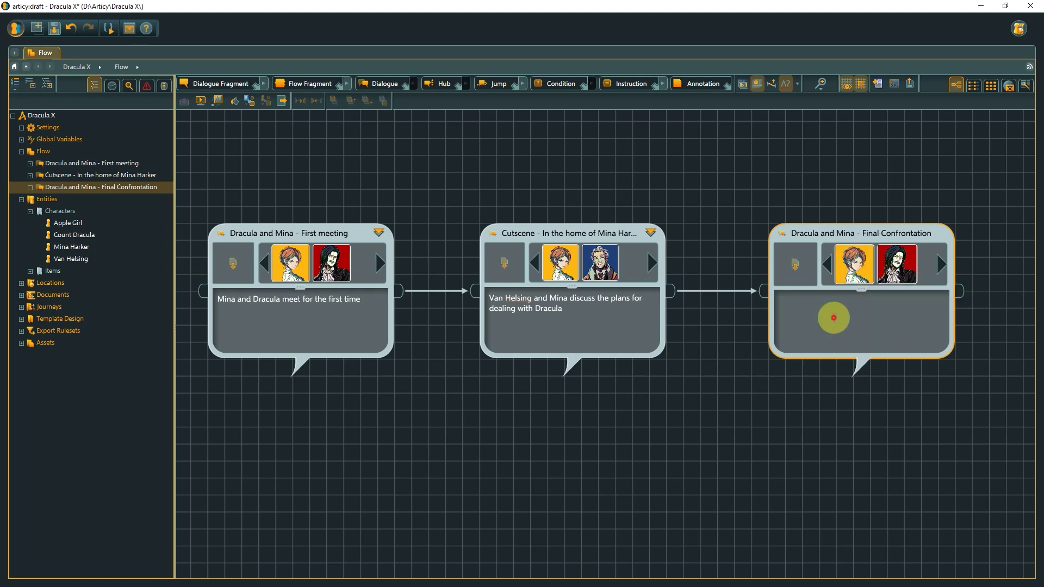
text(Mina meets Dracula again. This time for their final confrontation.)
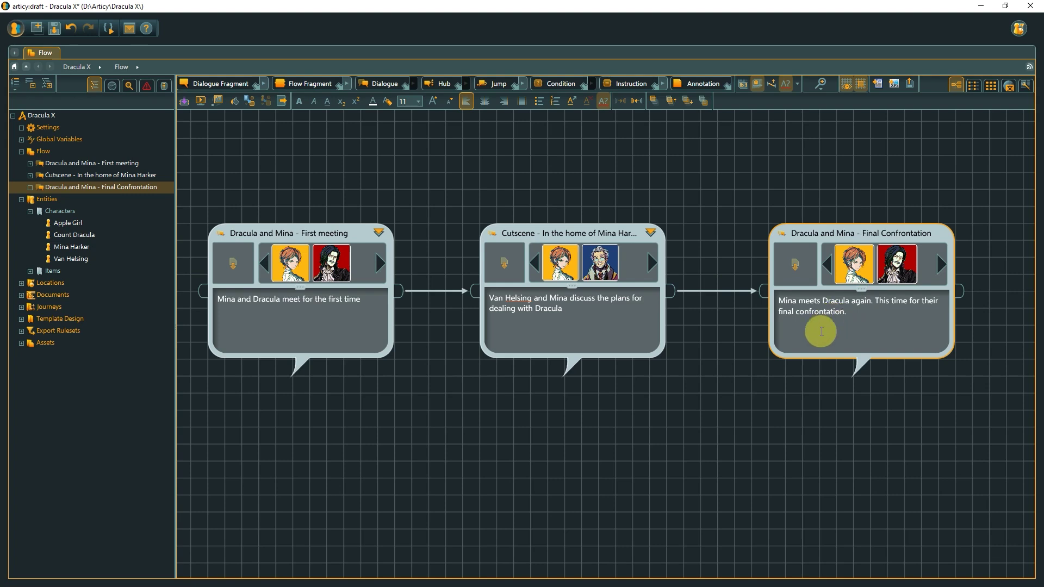
click(809, 236)
drag(809, 236, 792, 237)
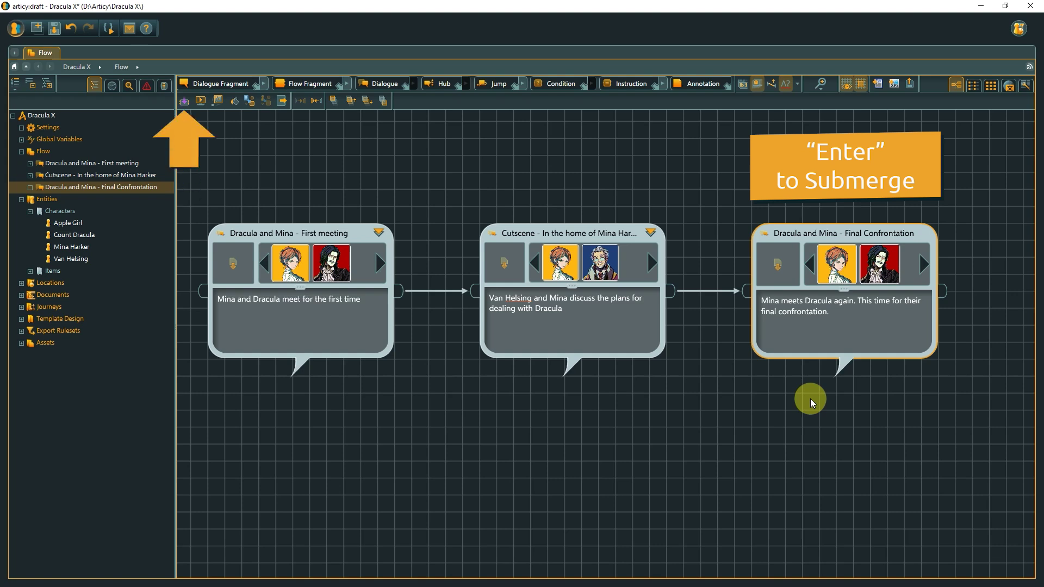
Step: Enter Final Confrontation and add a nested dialogue titled 'Name known'
click(185, 101)
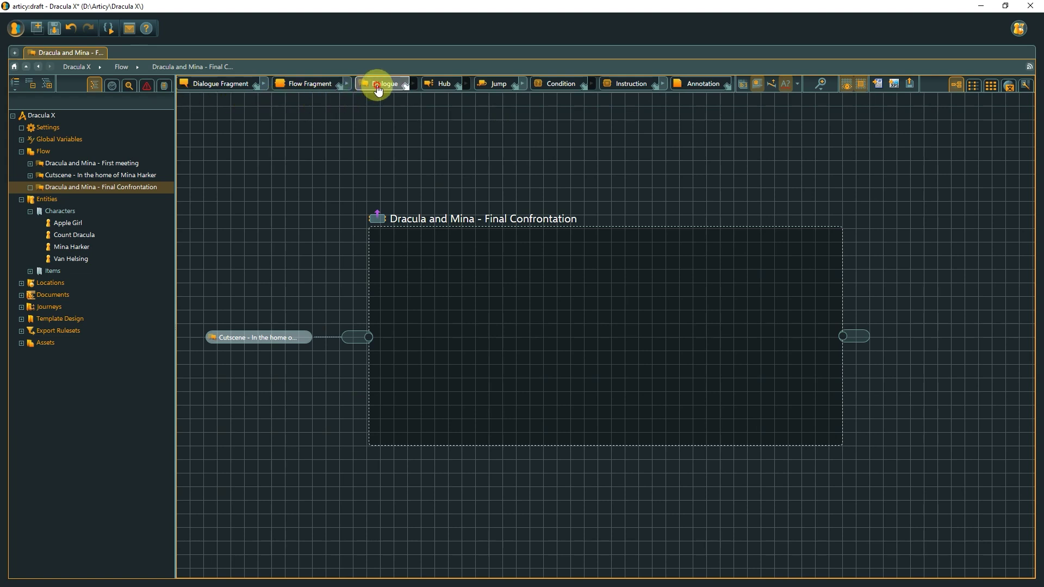
drag(373, 85, 520, 273)
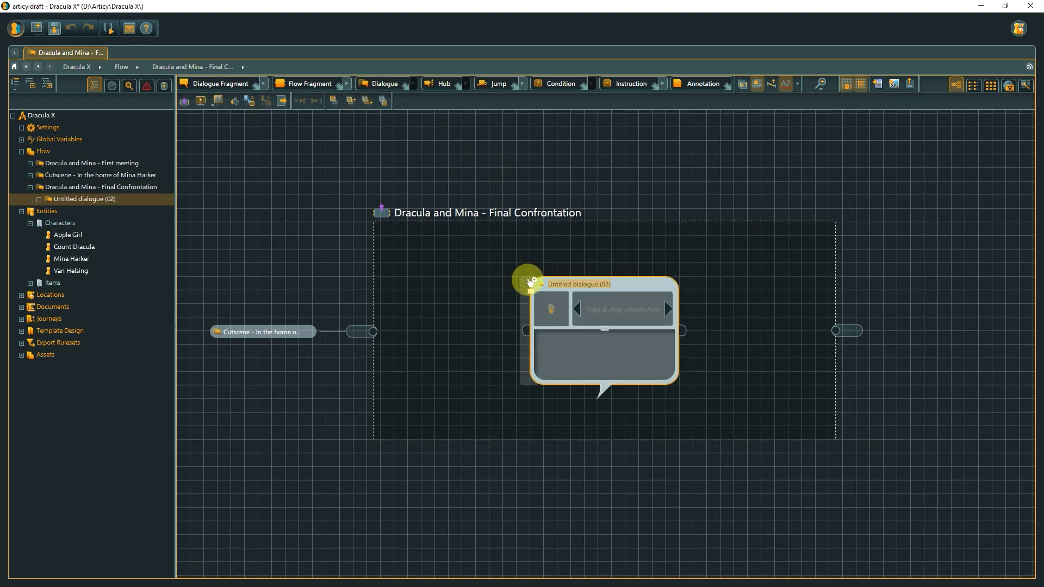
text(Name known)
key(Tab)
Step: Add a second nested dialogue below it, titled 'Name unknown'
drag(381, 84, 583, 430)
drag(700, 436, 651, 433)
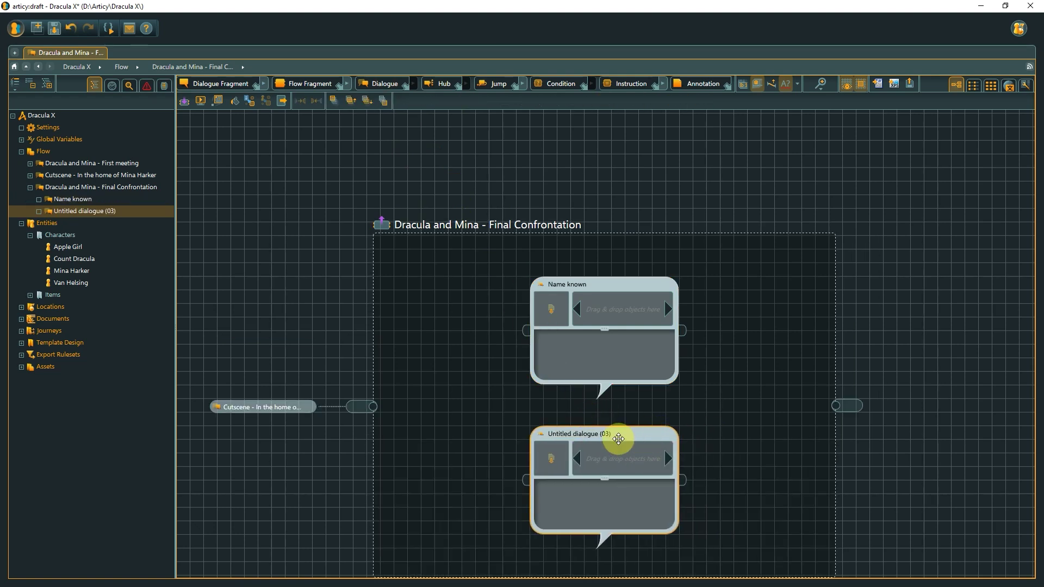
click(595, 435)
text(Name unknown)
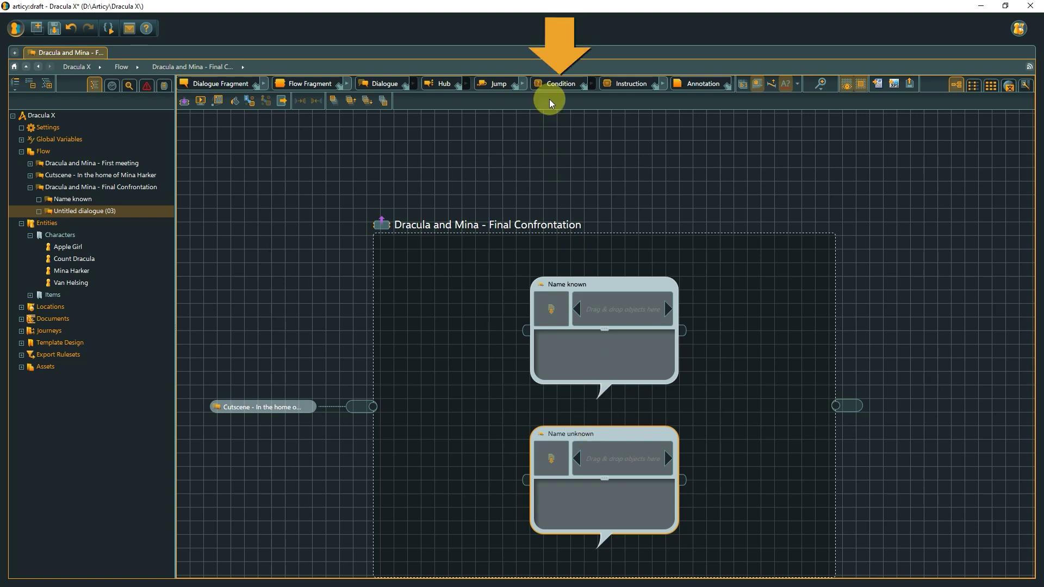
Step: Add a condition left of the dialogues reading '// Was Mina's name revealed to Dracula earlier?'
drag(558, 84, 392, 393)
click(351, 406)
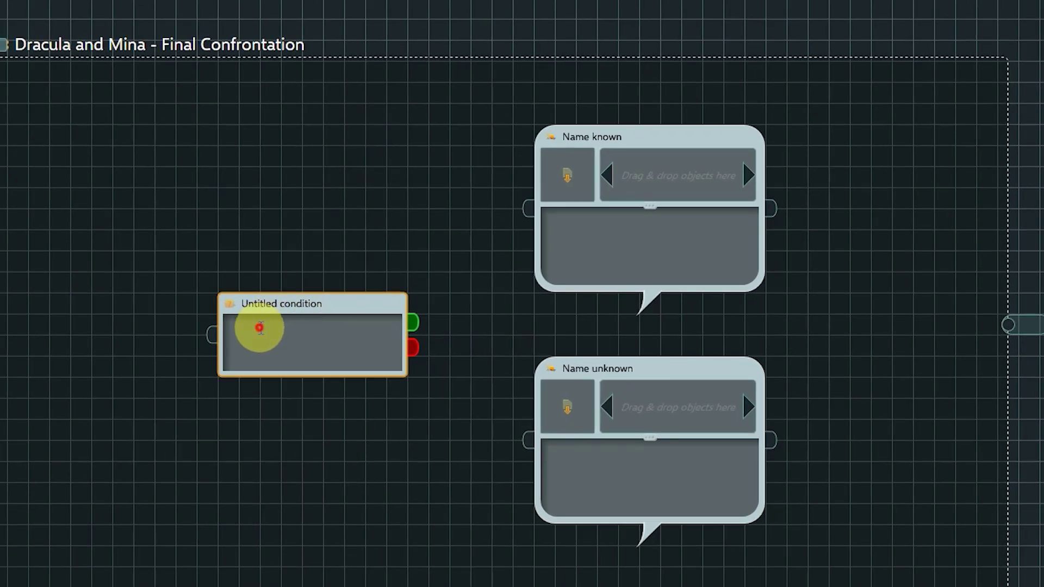
text(Was Mina)
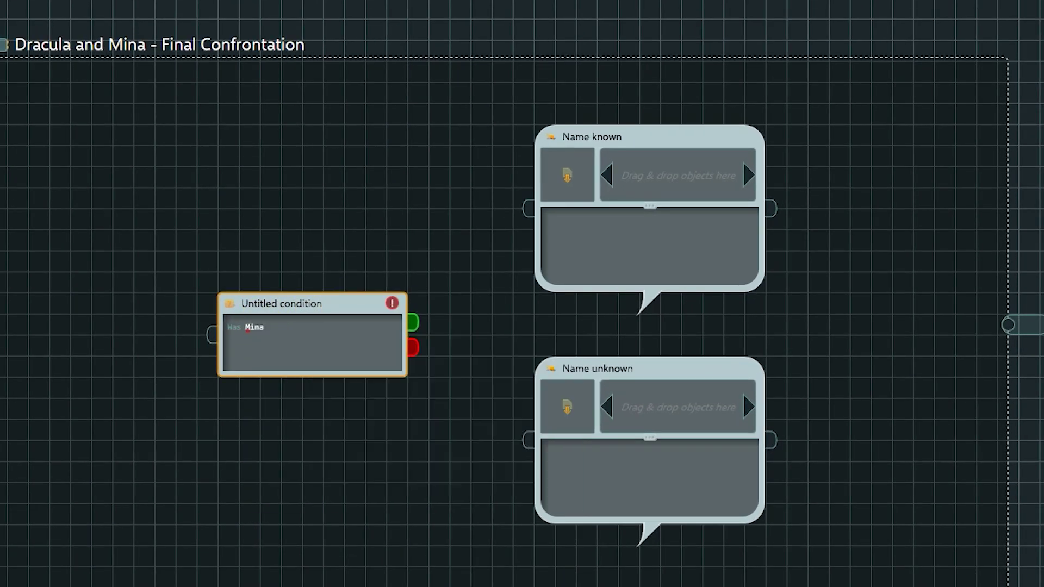
text('s name revealed to Dracula earlier)
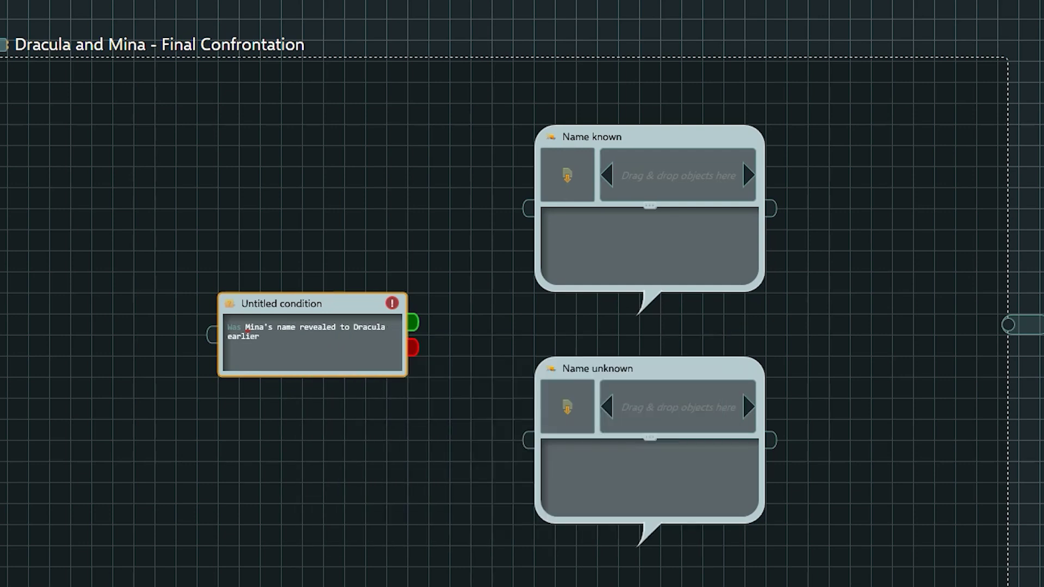
text(?)
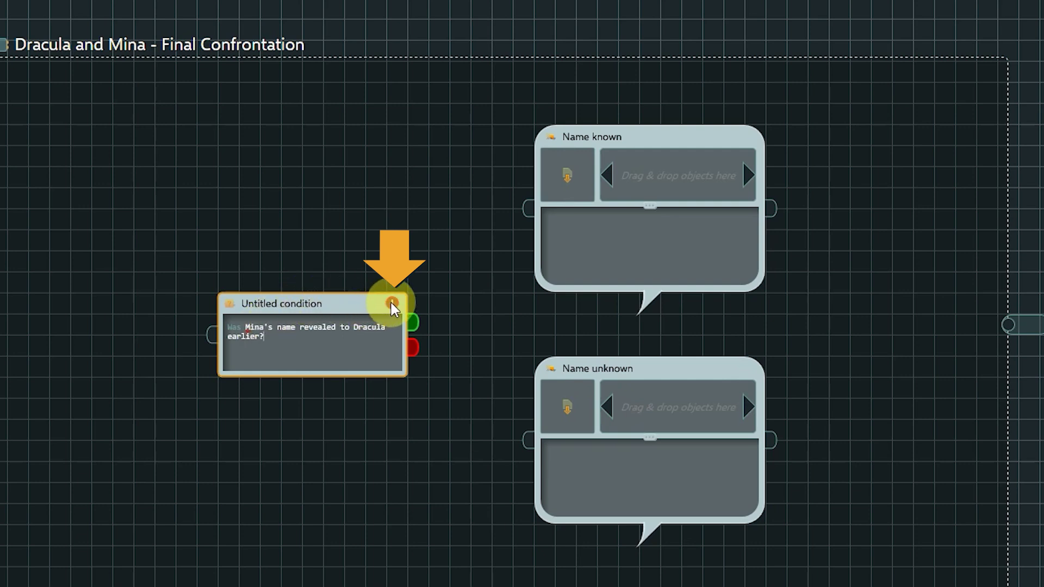
mouse_move(393, 306)
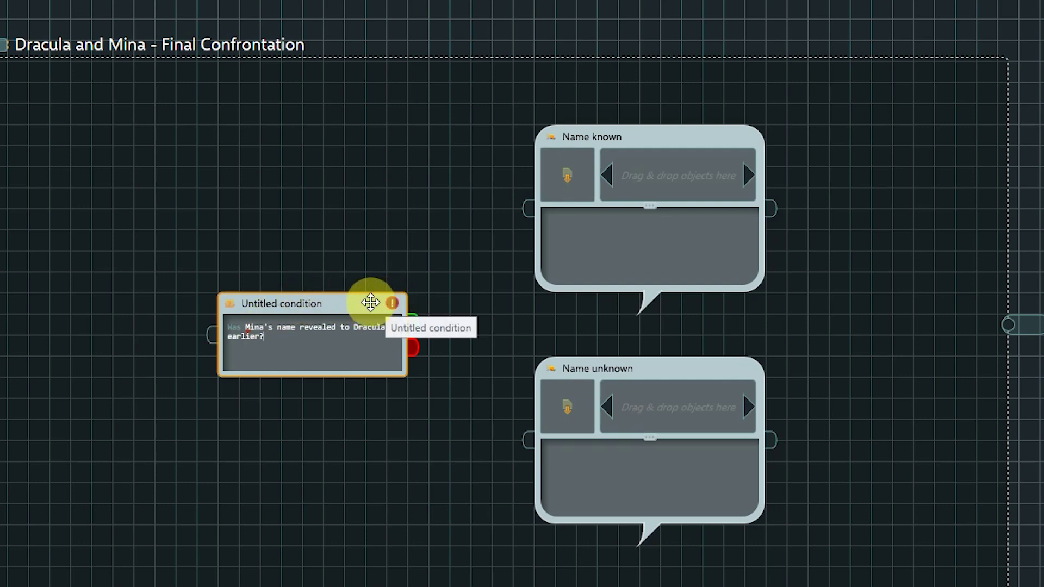
click(229, 326)
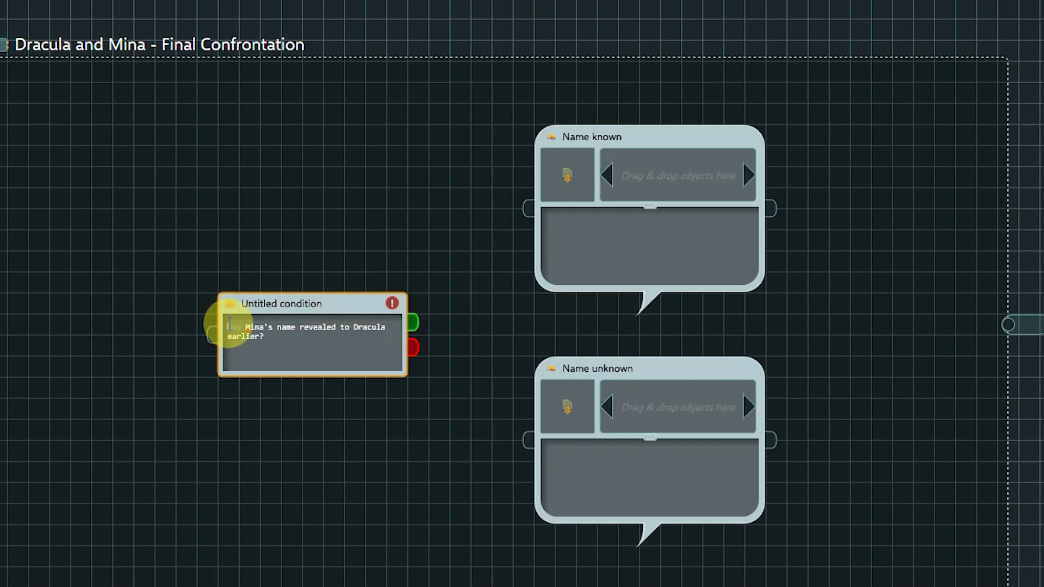
text(//)
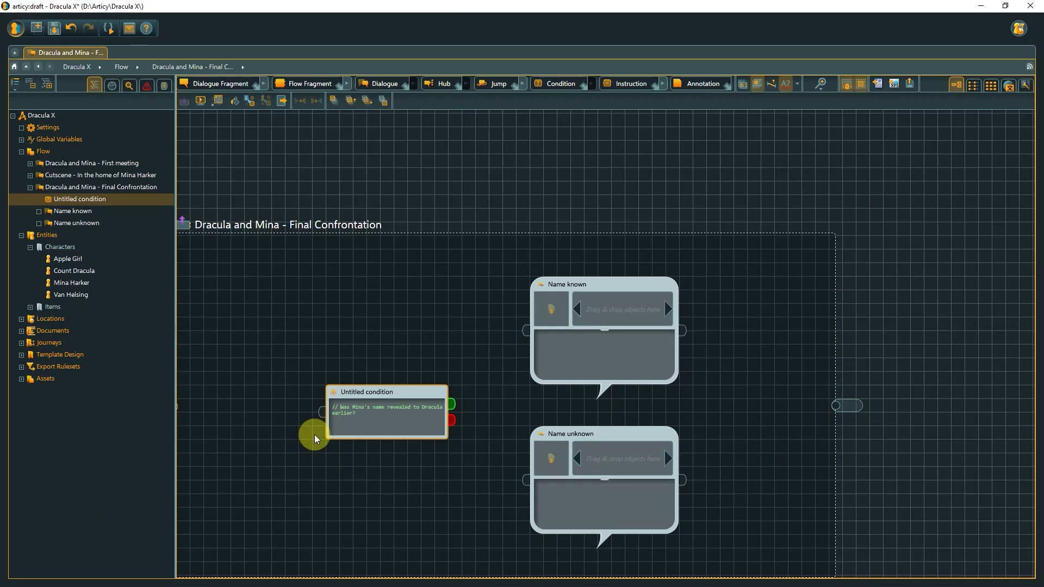
Step: Wire the condition's true output to Name known, its false output to Name unknown, and the input into it
drag(453, 404, 531, 335)
drag(453, 420, 525, 482)
drag(310, 473, 392, 466)
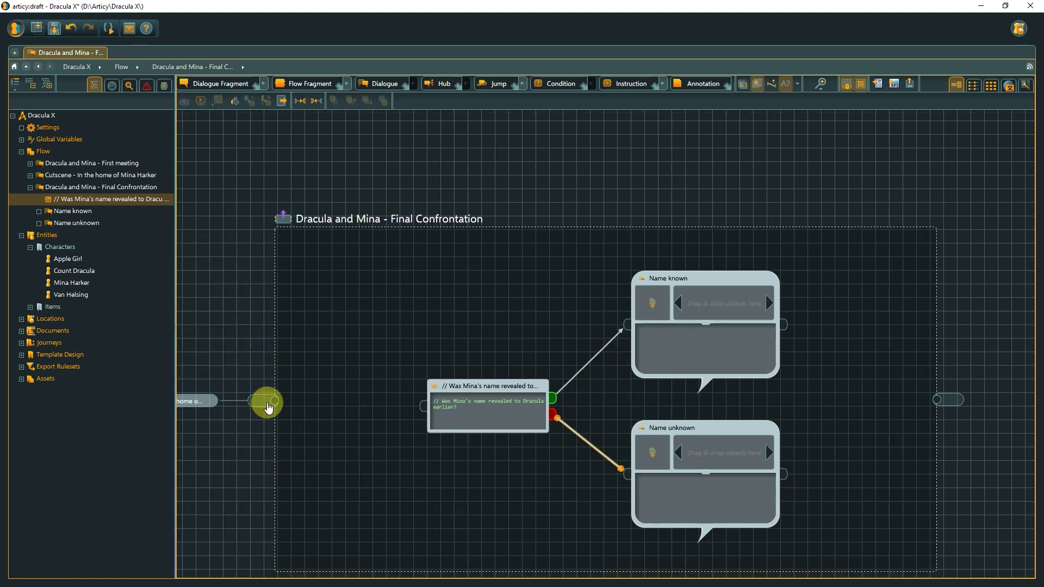
drag(271, 406, 426, 407)
click(449, 486)
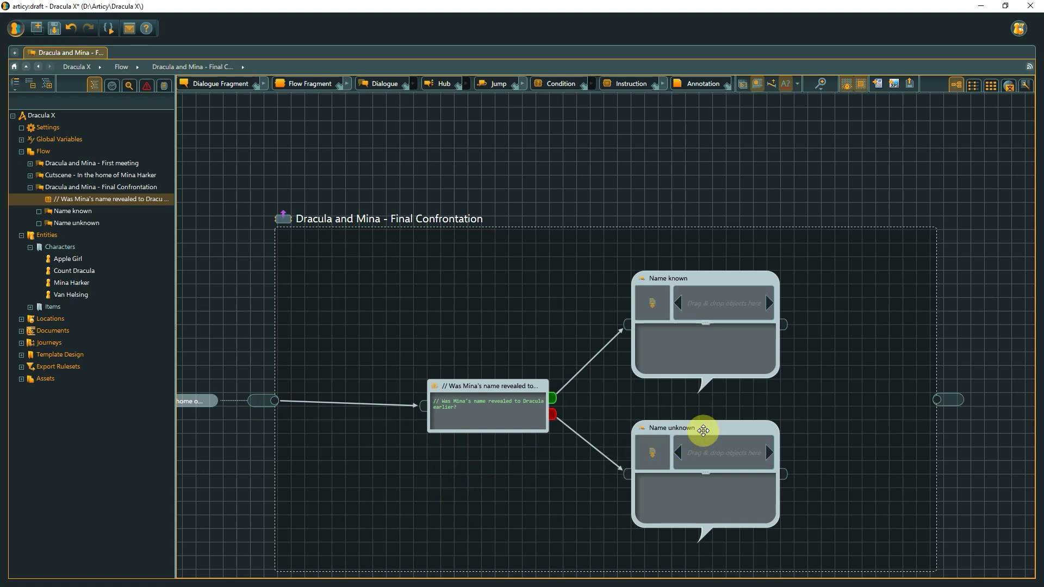
Step: Enter Name unknown and create a blank DialogueLine dialogue fragment from the canvas menu
click(706, 429)
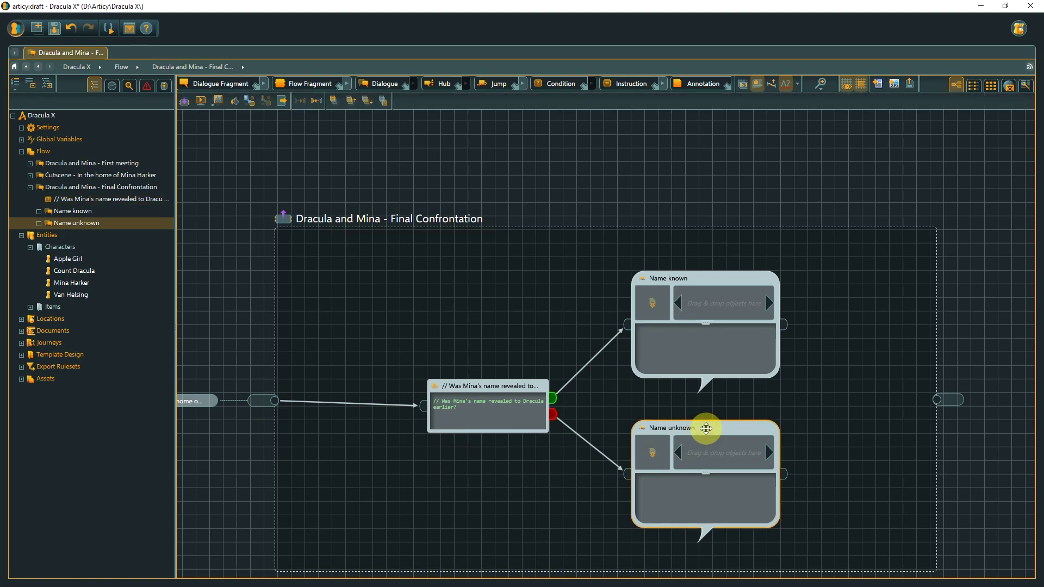
double_click(706, 428)
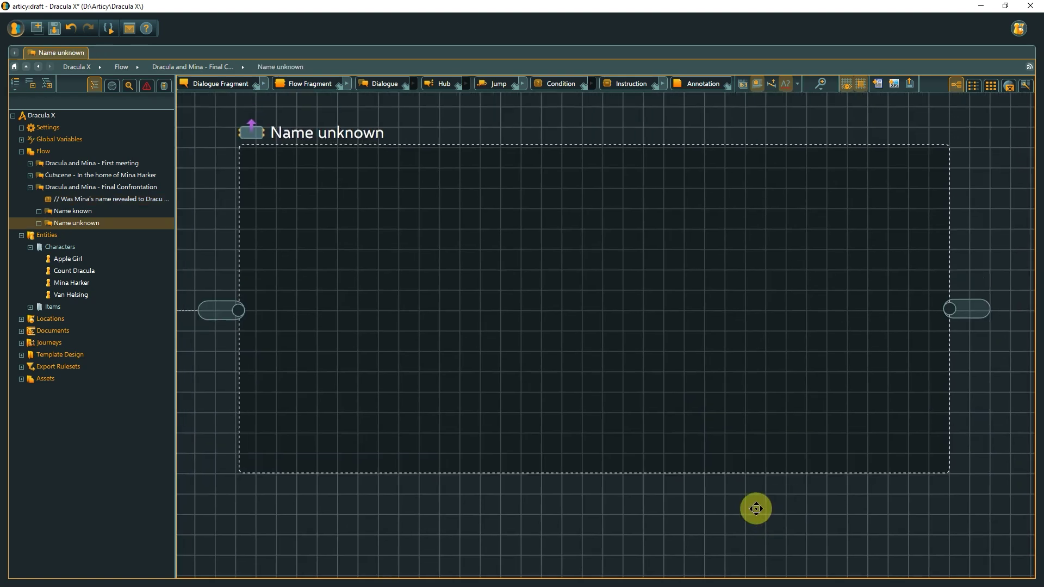
drag(756, 509, 754, 526)
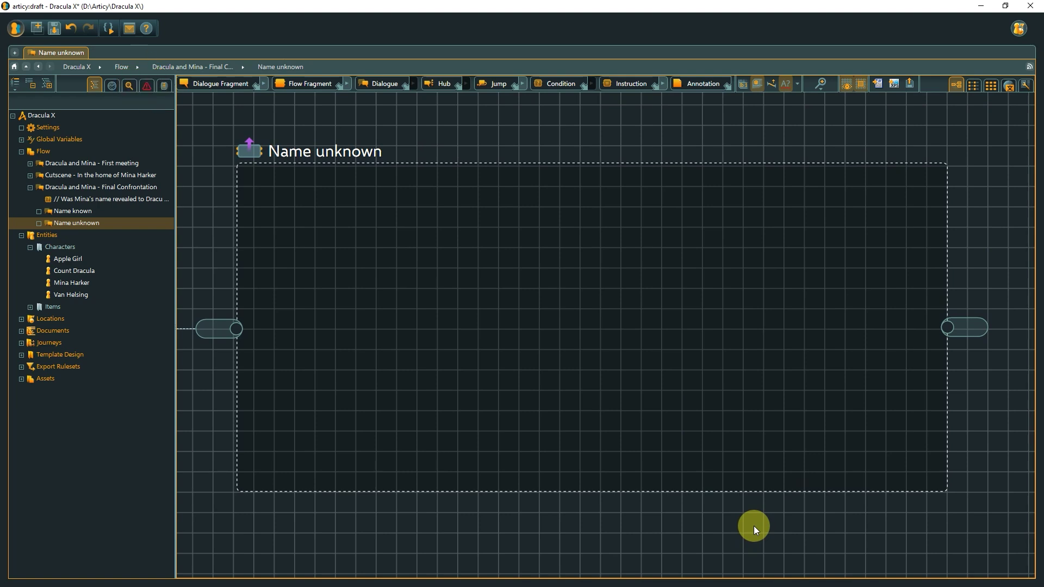
right_click(349, 278)
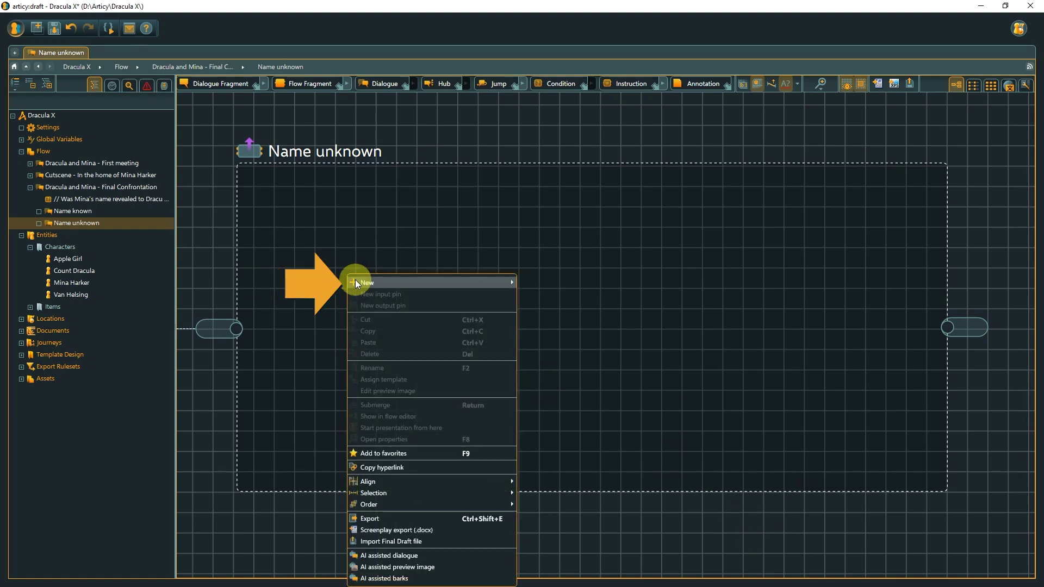
mouse_move(357, 282)
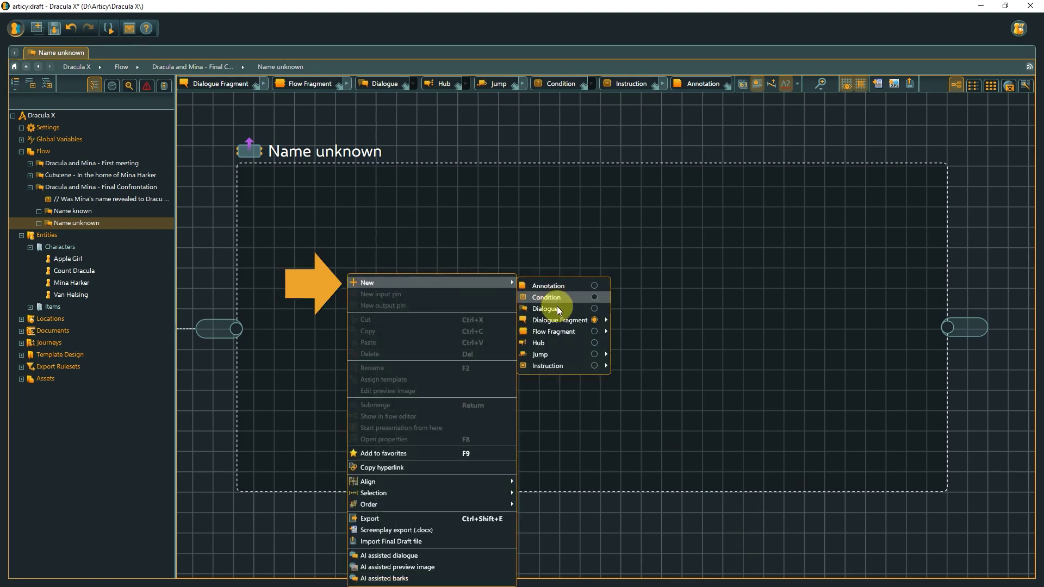
mouse_move(549, 320)
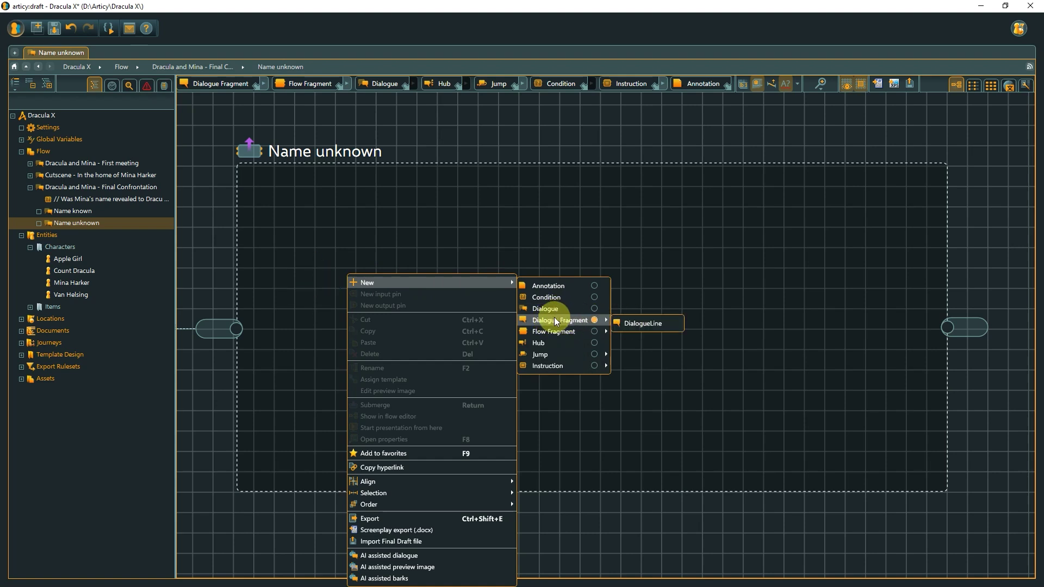
click(554, 319)
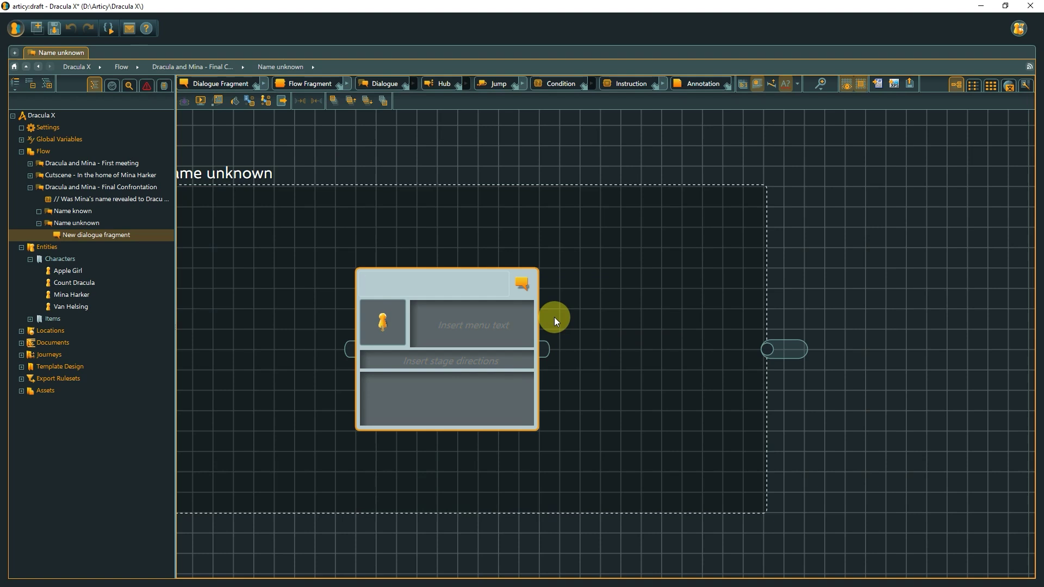
Step: Make the fragment Mina Harker saying 'I told you that we would meet again.', linked from the input
text(M)
key(Down)
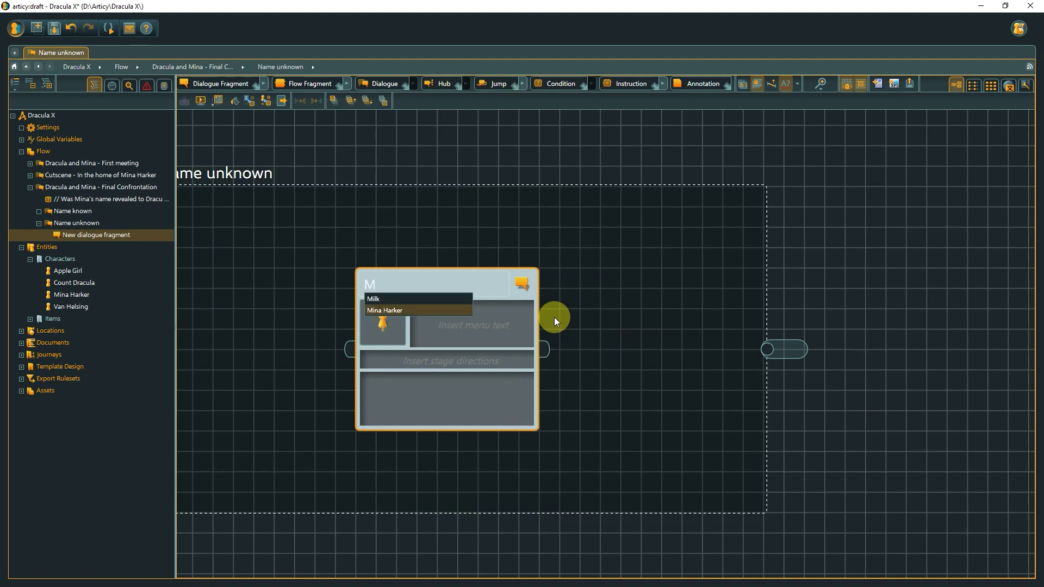
key(Return)
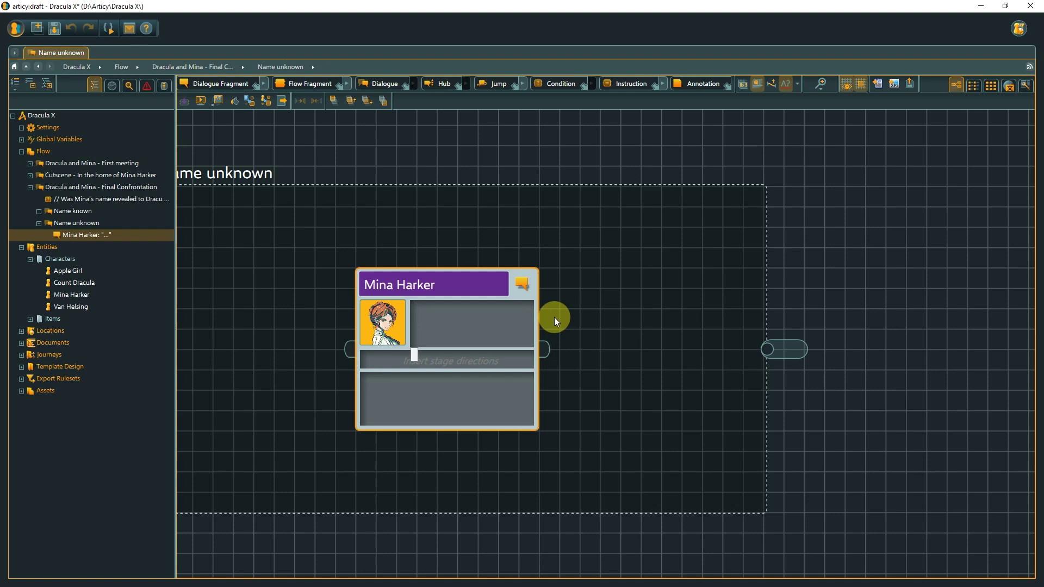
key(Tab)
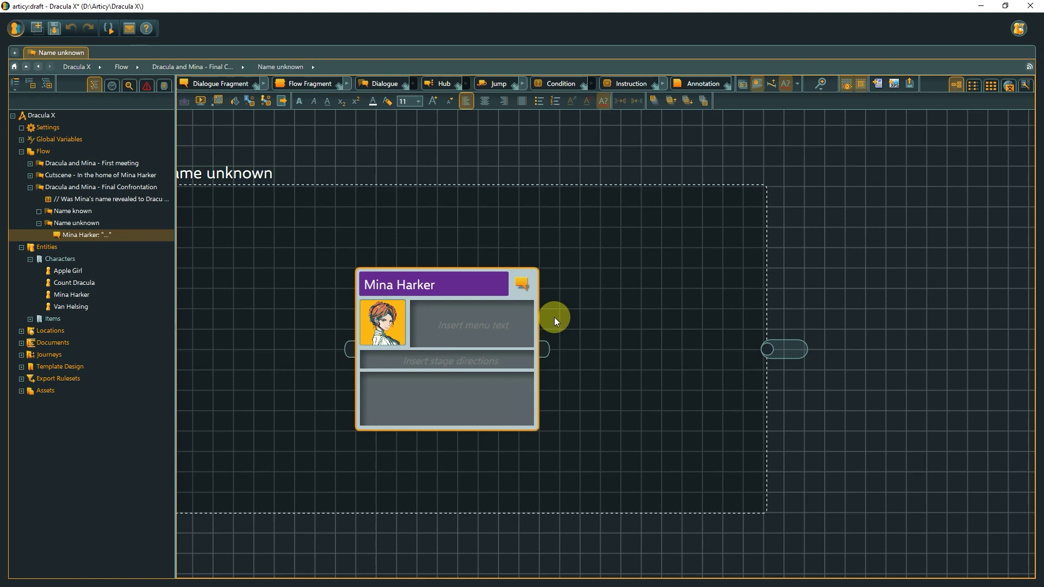
text(I told you that we would meet again)
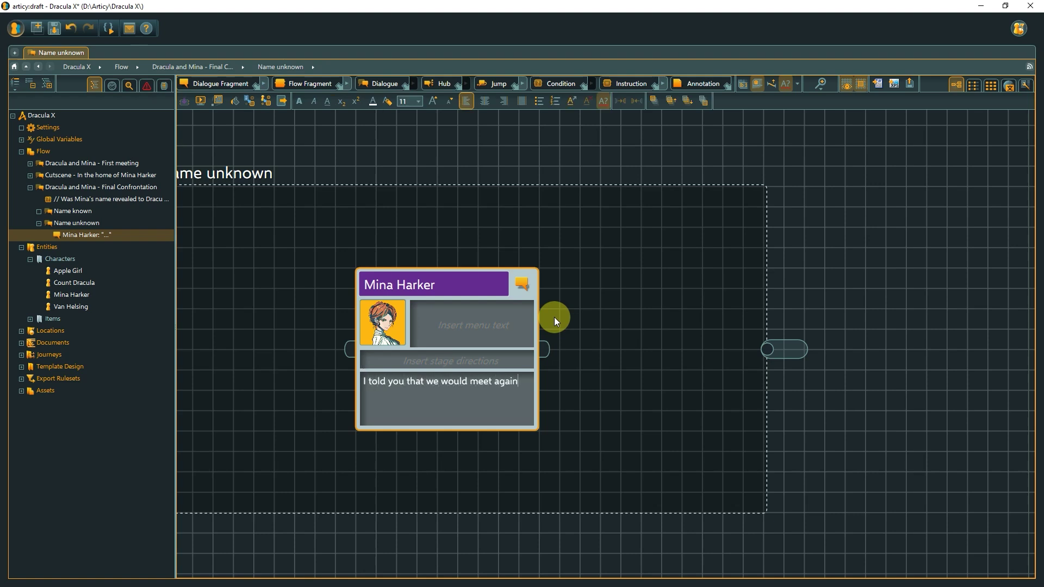
text(.)
drag(282, 311, 373, 310)
drag(227, 353, 456, 350)
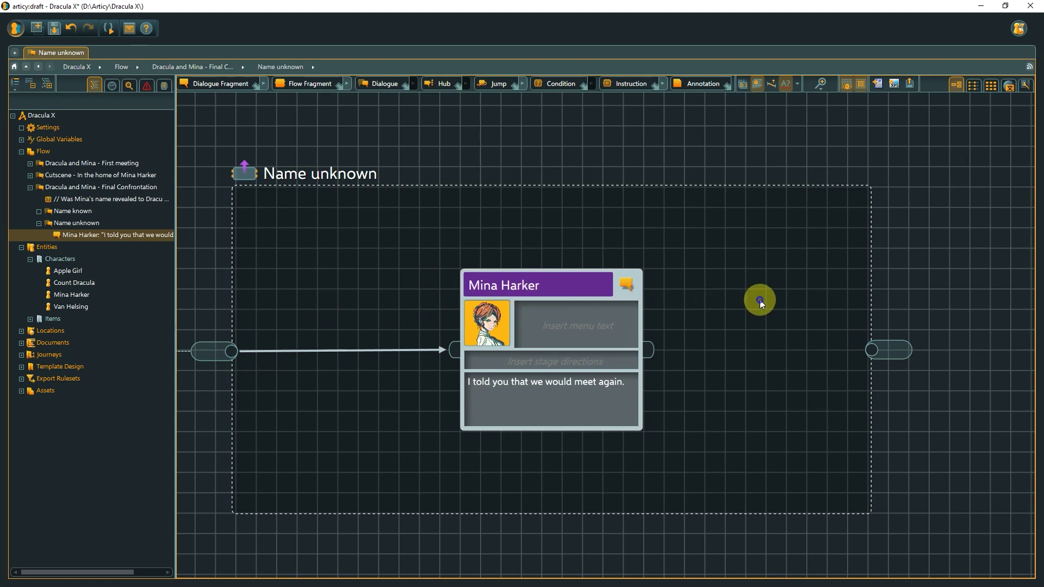
Step: Follow Mina's line with a connected Count Dracula fragment containing his pasted reply
drag(746, 299, 508, 290)
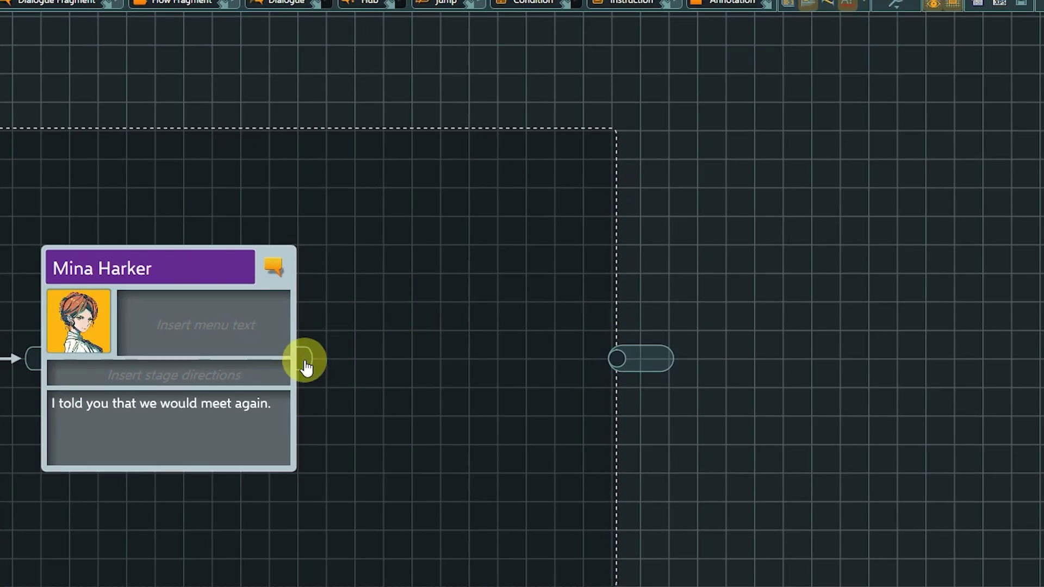
drag(403, 341, 499, 341)
drag(440, 359, 441, 358)
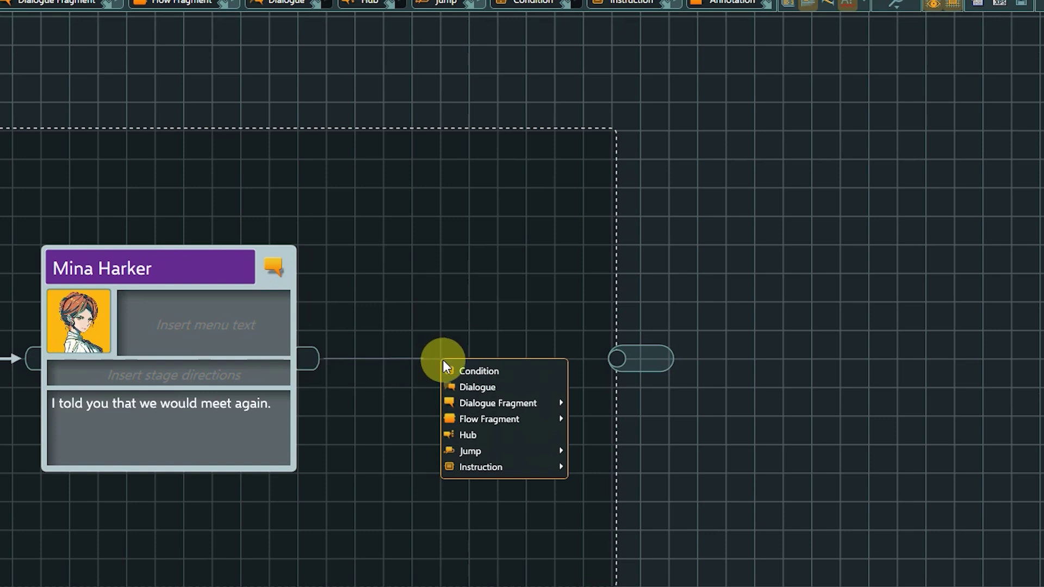
mouse_move(496, 405)
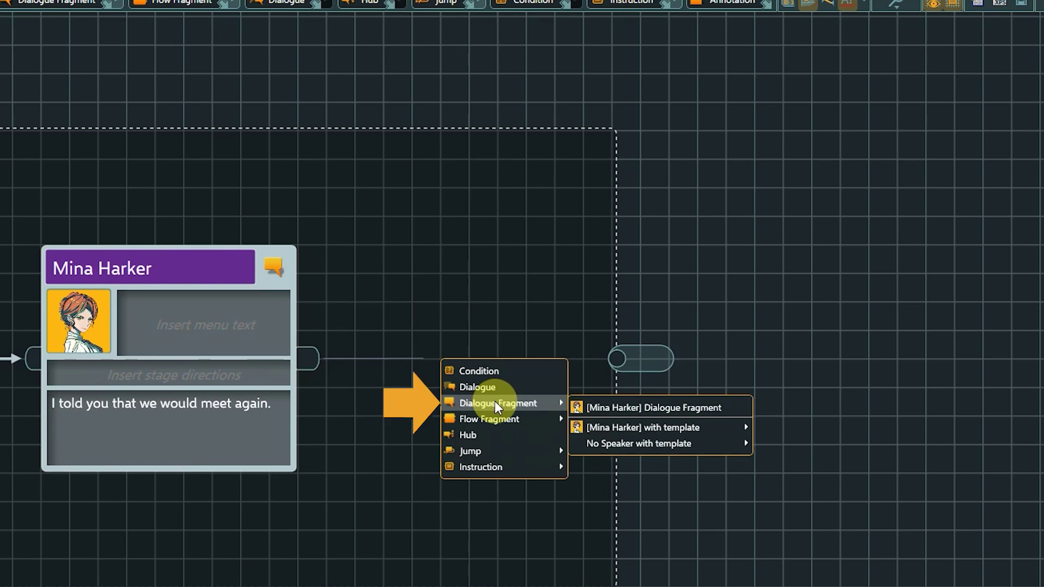
click(494, 403)
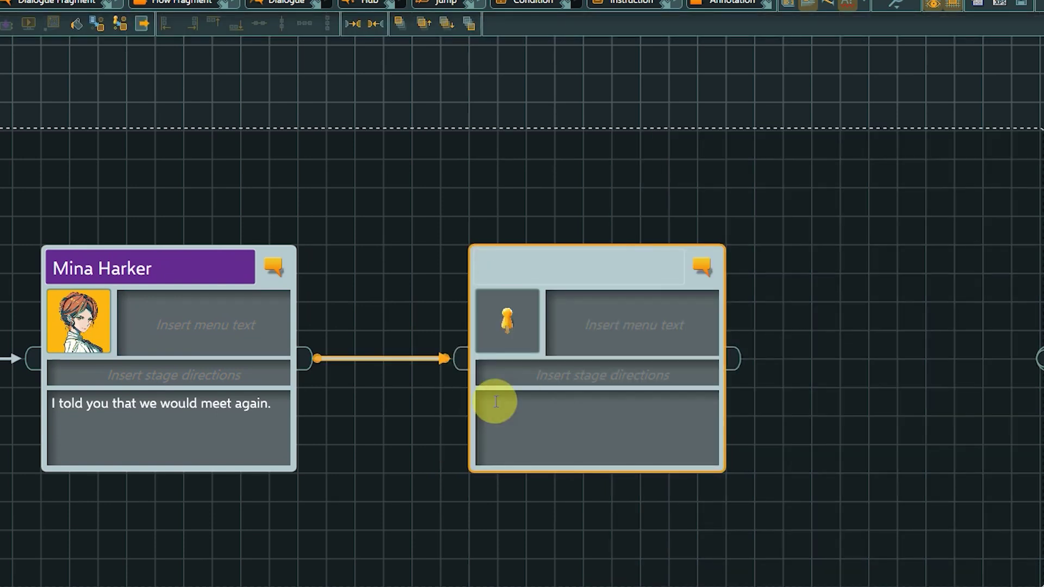
text(C)
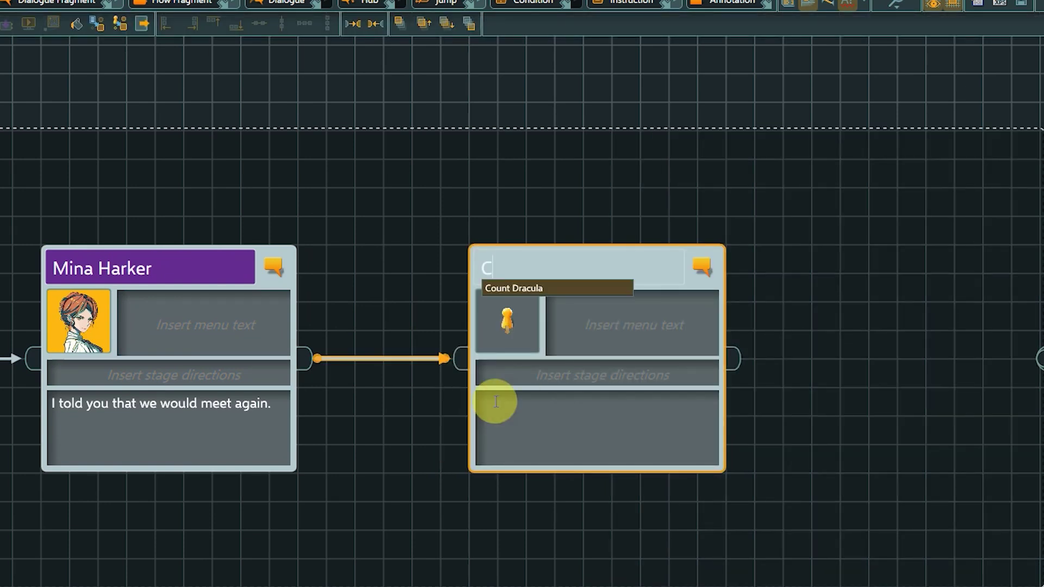
key(Return)
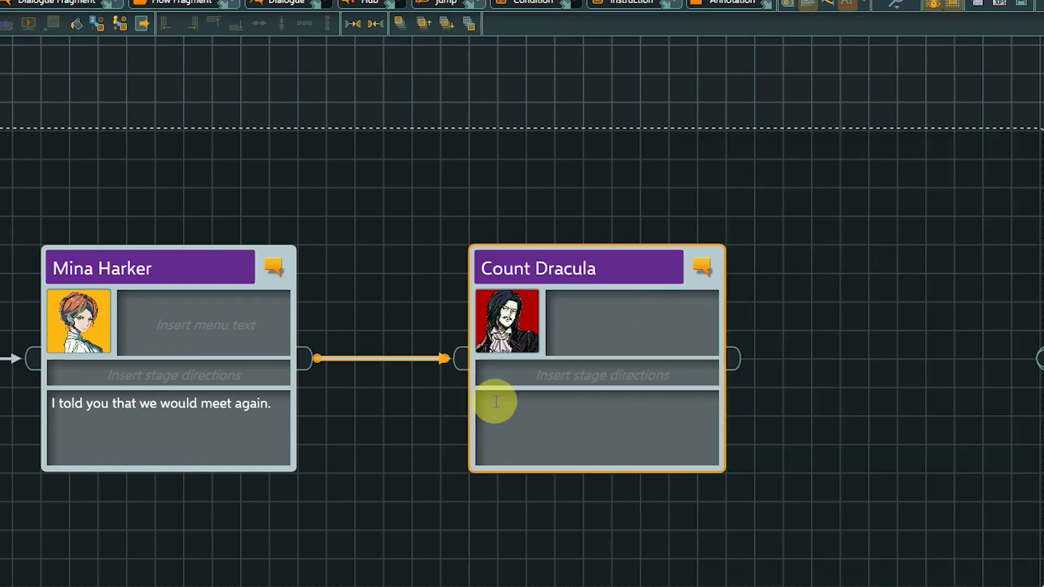
key(Tab)
key(Tab)
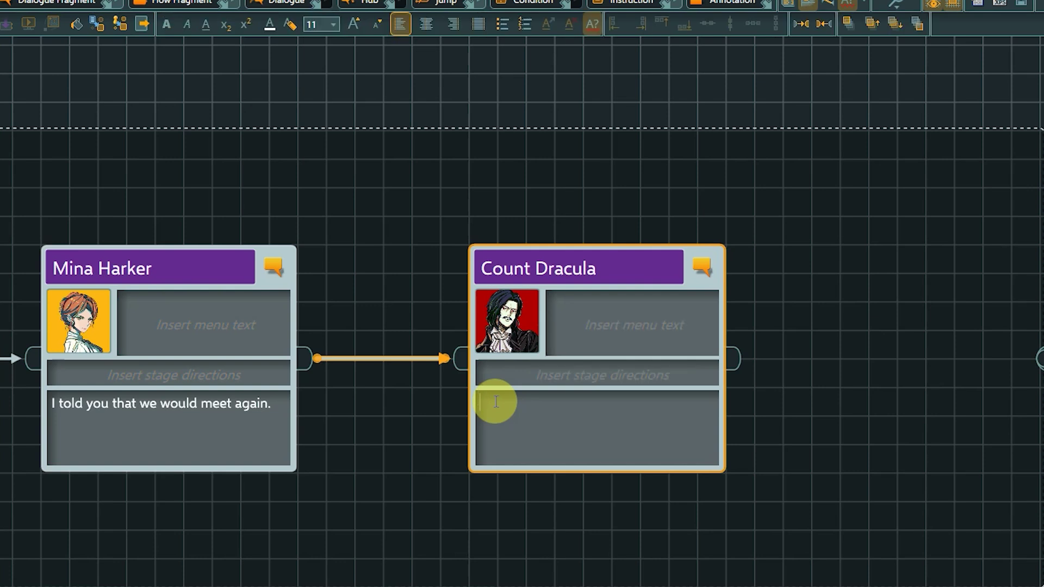
text(So you did, Miss Mina. Don't look so surprised, I told you I would find out who you are.)
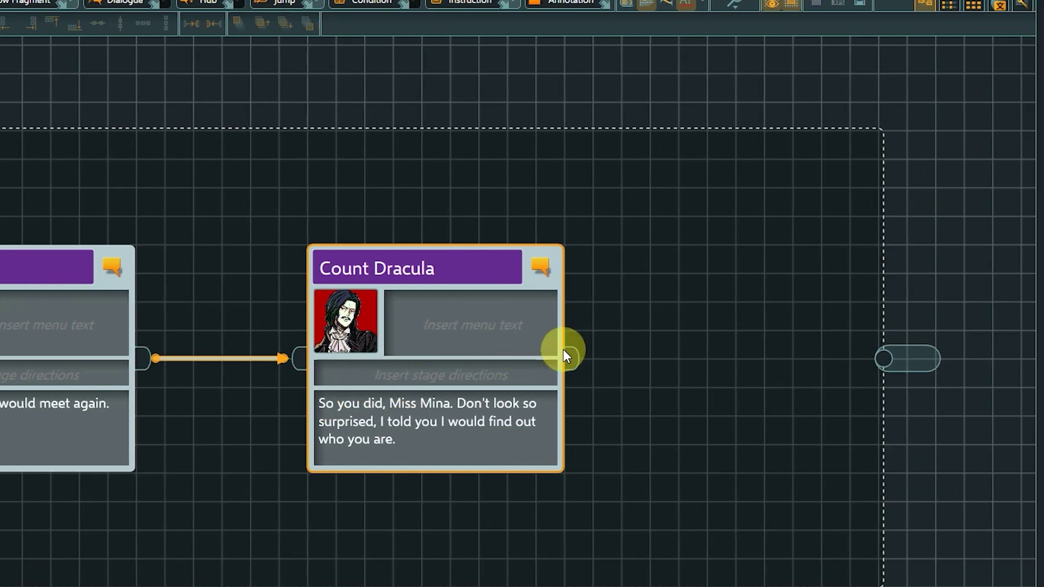
Step: Add another connected Count Dracula fragment after Dracula's reply
drag(564, 351, 705, 360)
mouse_move(743, 408)
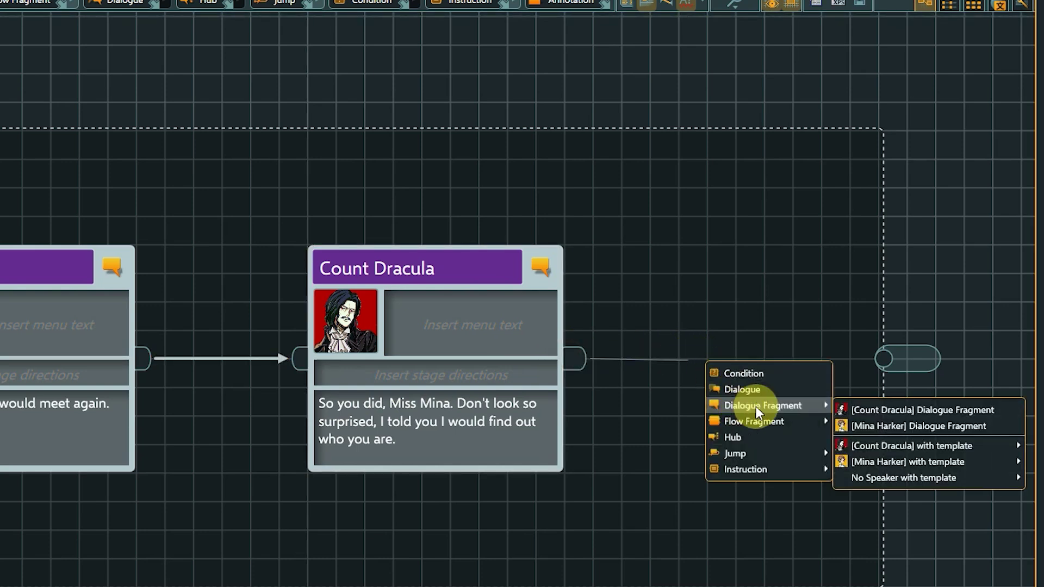
click(846, 407)
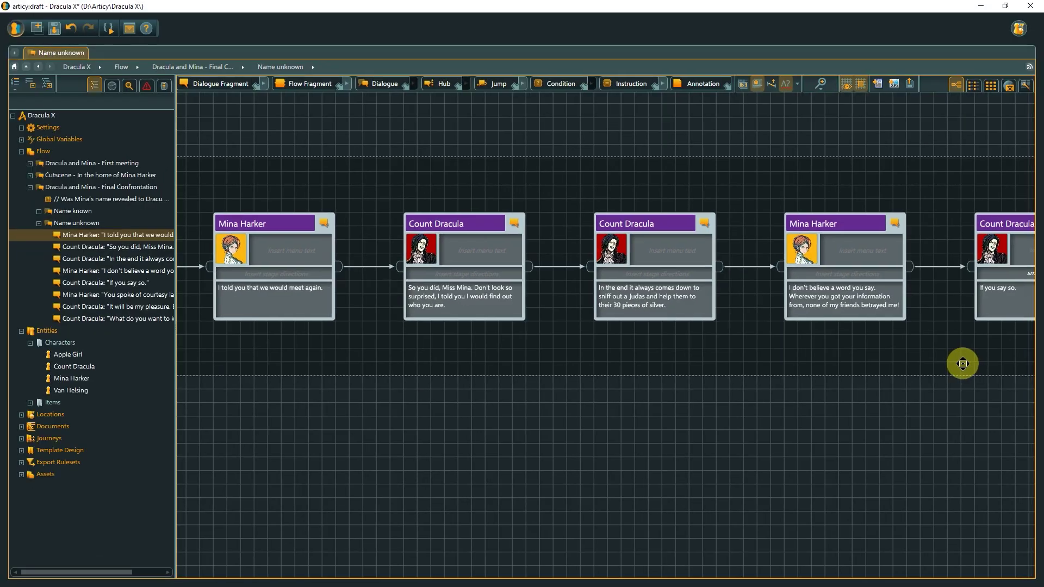
drag(963, 361, 215, 347)
Step: Add a hub titled 'Questions' after Dracula's 'What do you want to know?'
drag(971, 337, 782, 332)
drag(723, 245, 775, 243)
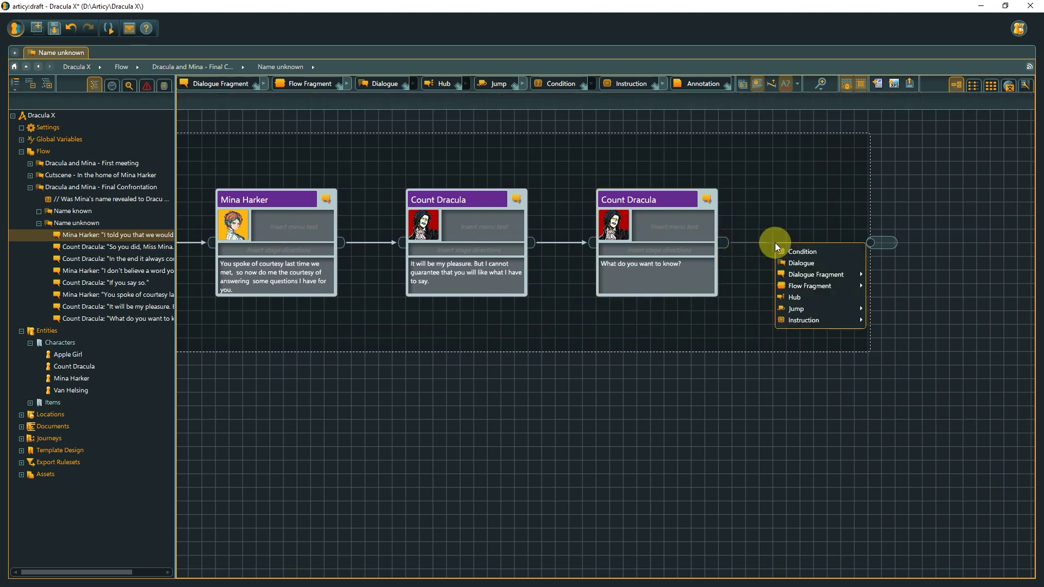
click(803, 297)
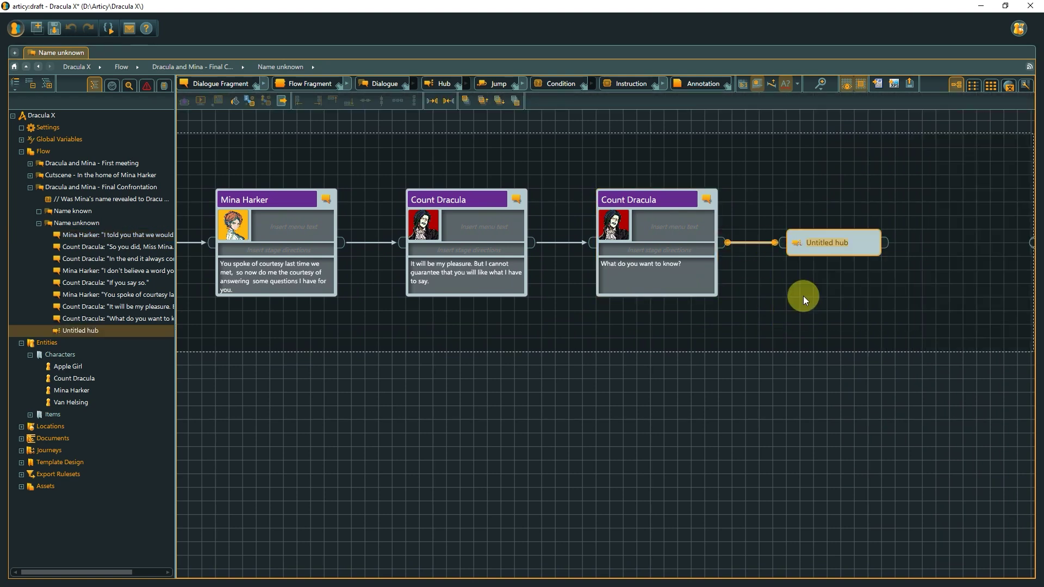
text(Questions)
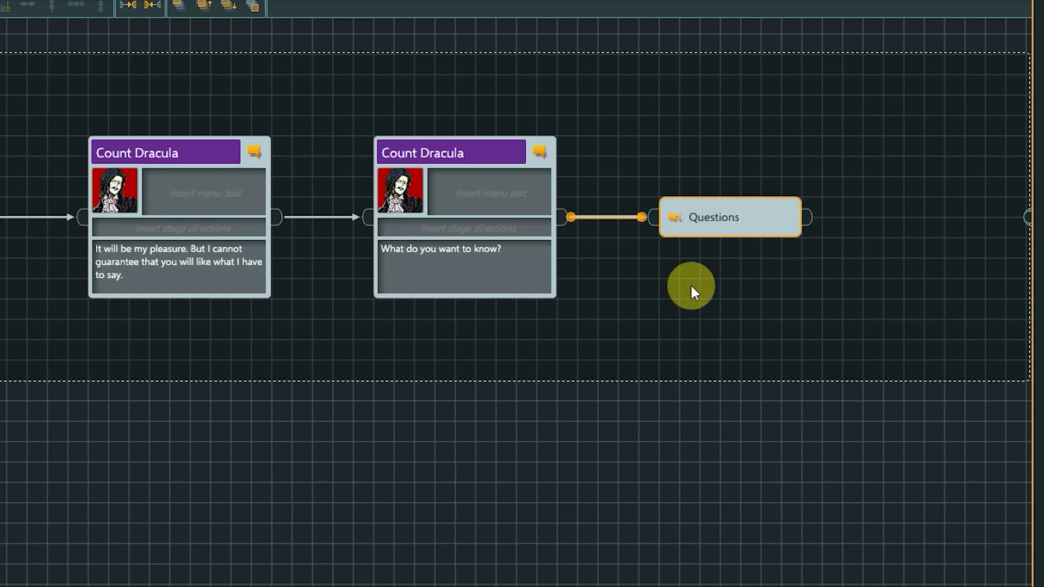
Step: Branch the Questions hub into three empty Mina Harker dialogue fragments
mouse_move(810, 216)
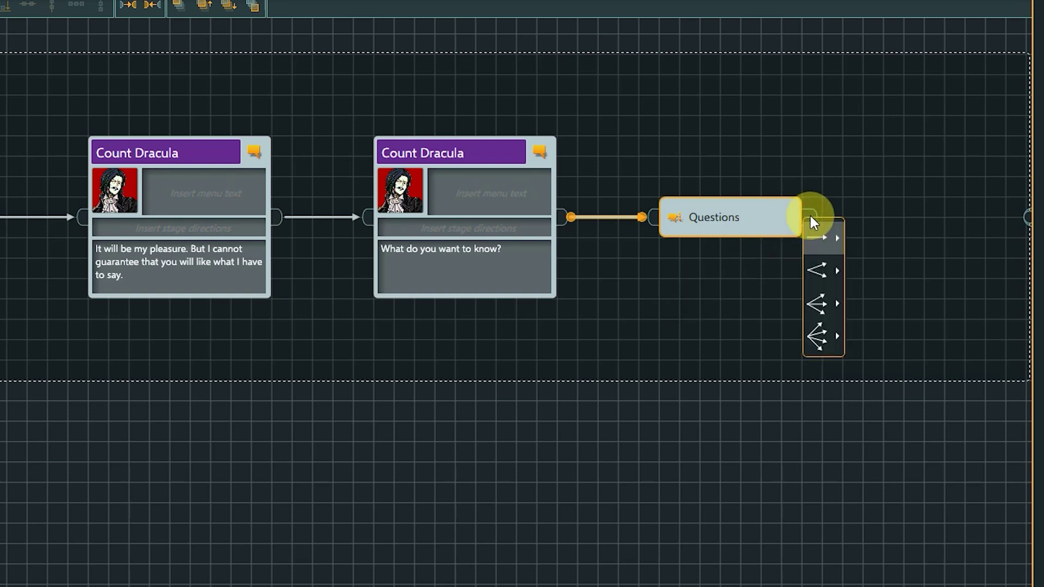
mouse_move(822, 334)
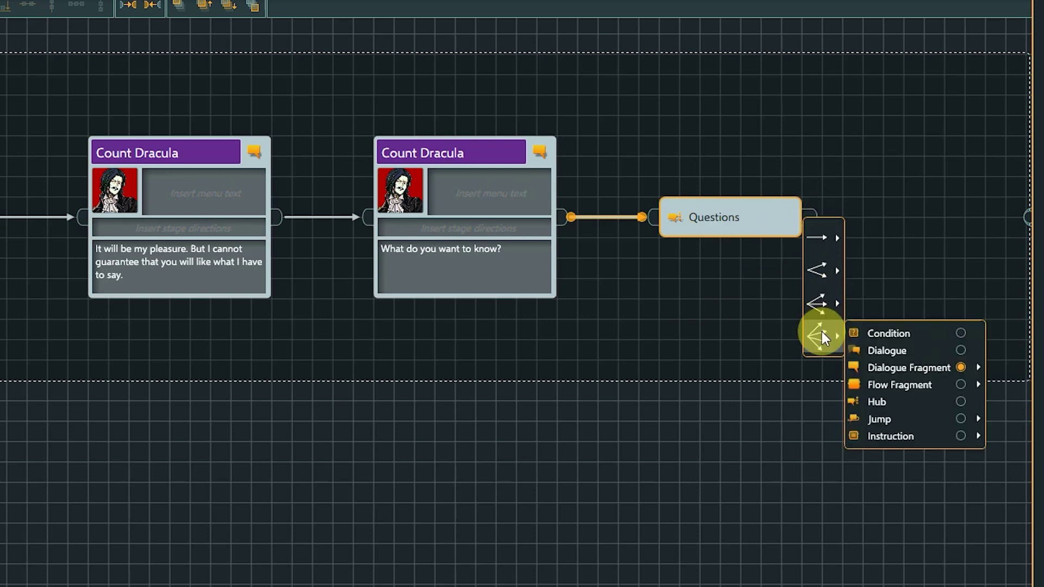
mouse_move(876, 368)
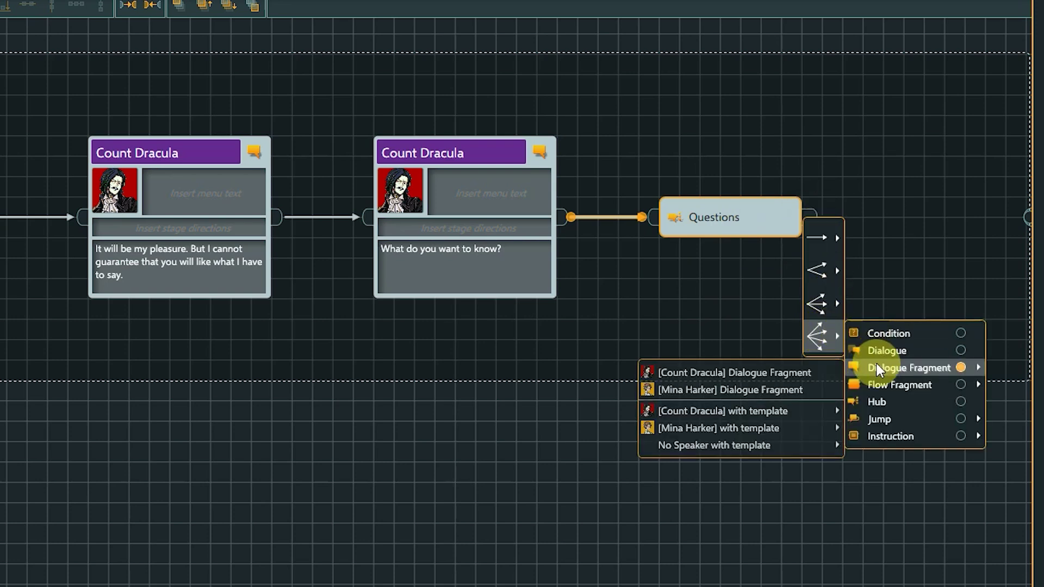
click(755, 387)
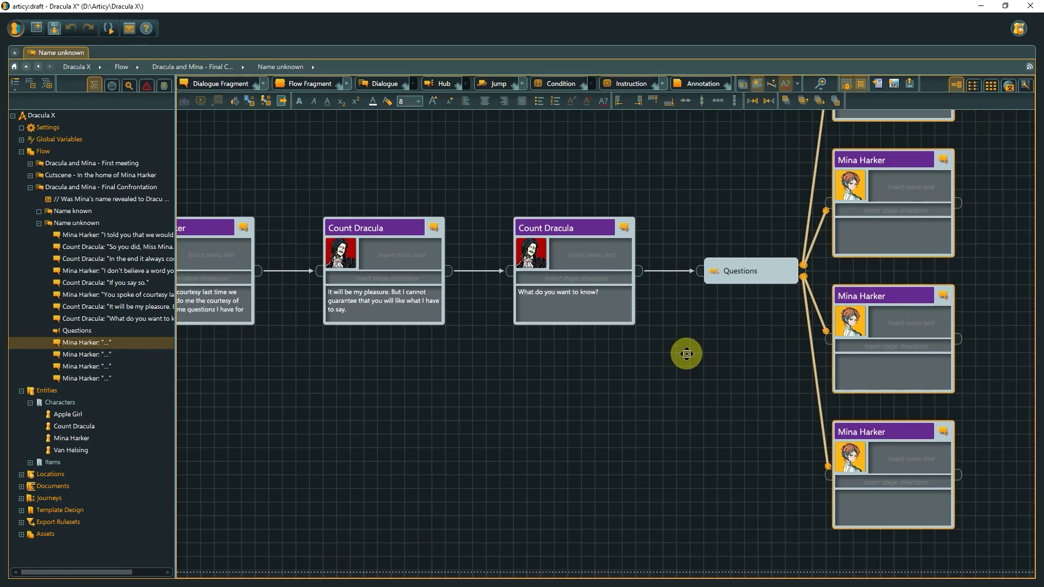
Step: Save the project
drag(687, 354, 515, 415)
scroll(517, 416, down, 3)
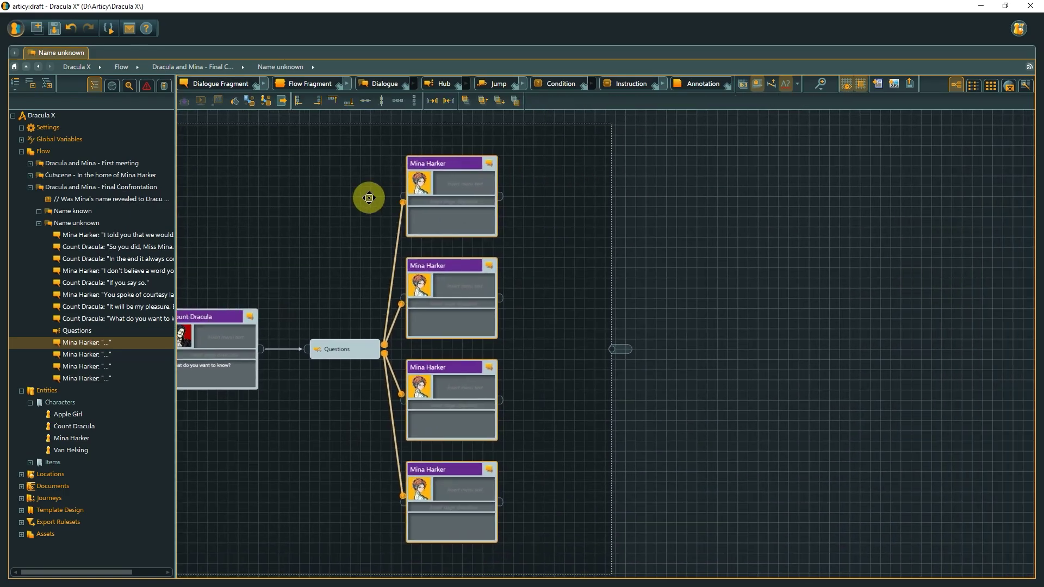
key(ctrl+s)
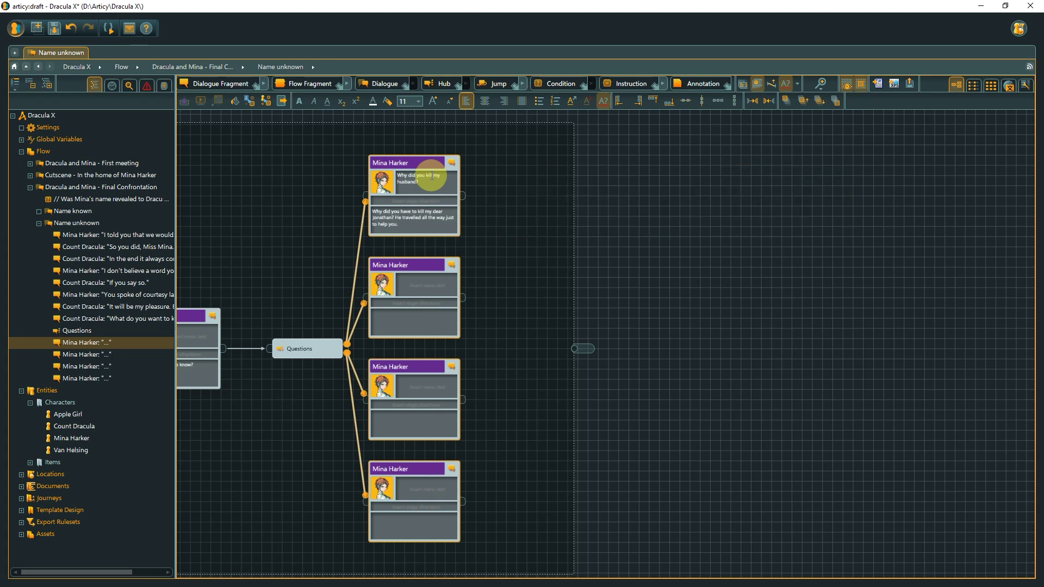
Step: Add a linked Count Dracula reply to Mina's first question and type his lion-and-antelope answer
key(ctrl+shift+1)
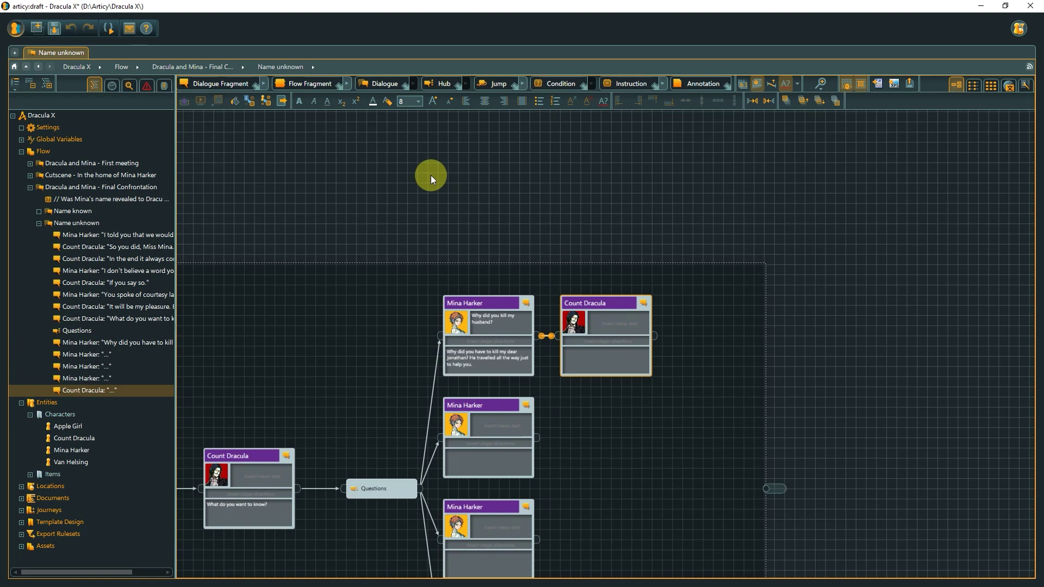
key(F2)
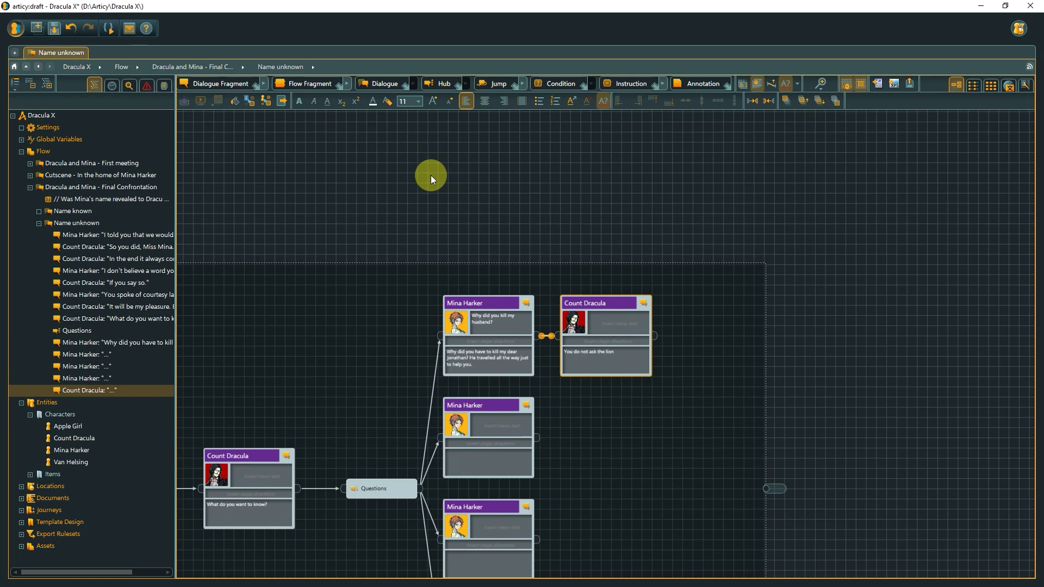
text(hy it kills the antelope. It is the natural order.)
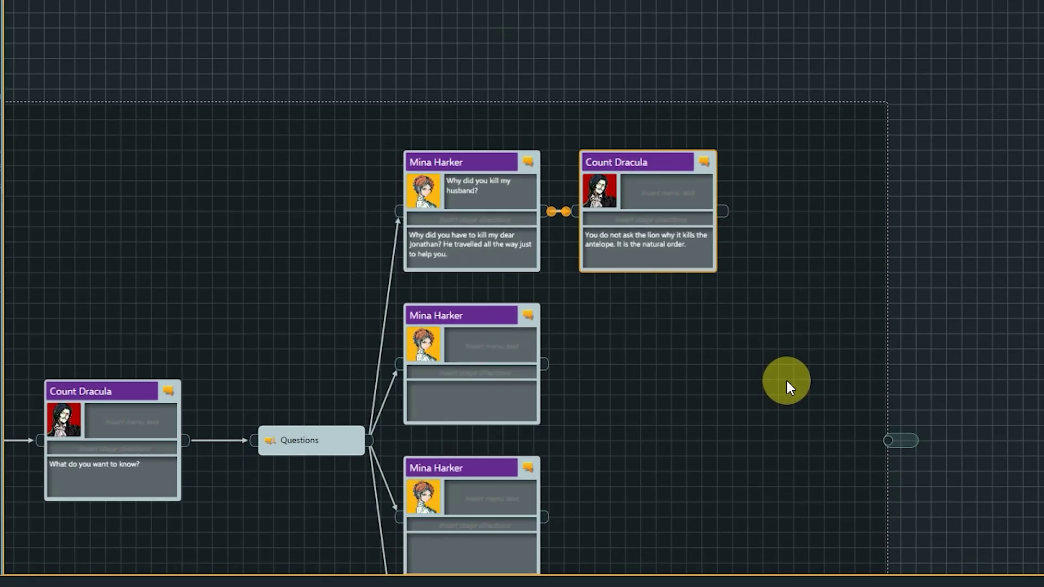
Step: Add a Jump node after Dracula's lion-and-antelope reply
key(alt+Down)
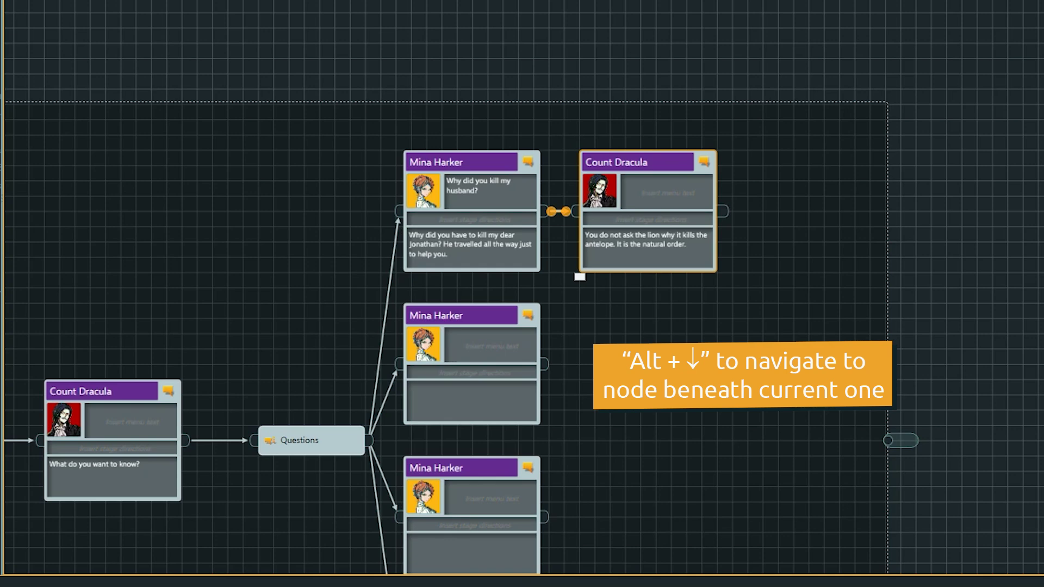
key(alt+Down)
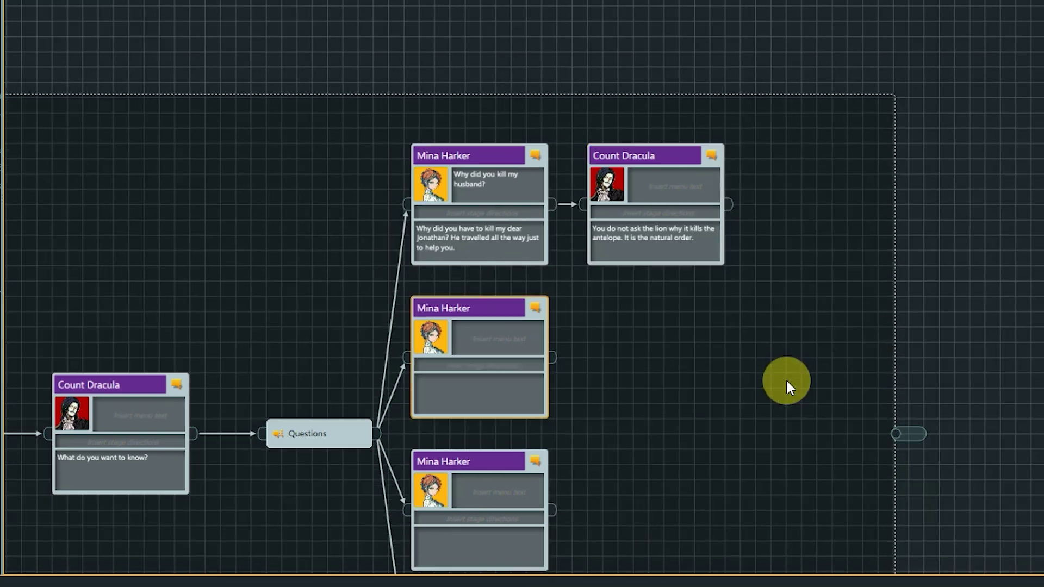
click(863, 79)
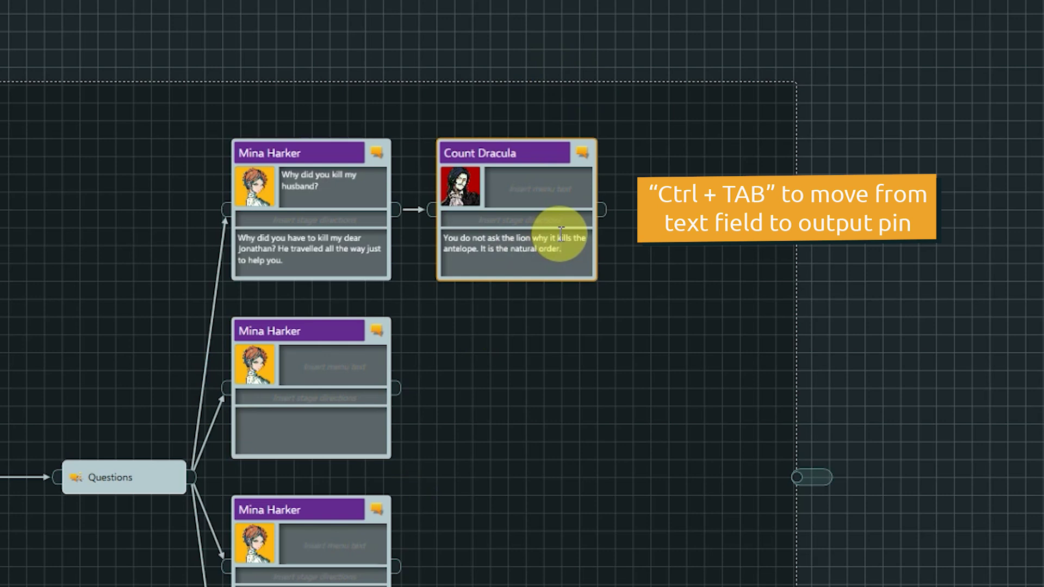
key(ctrl+Tab)
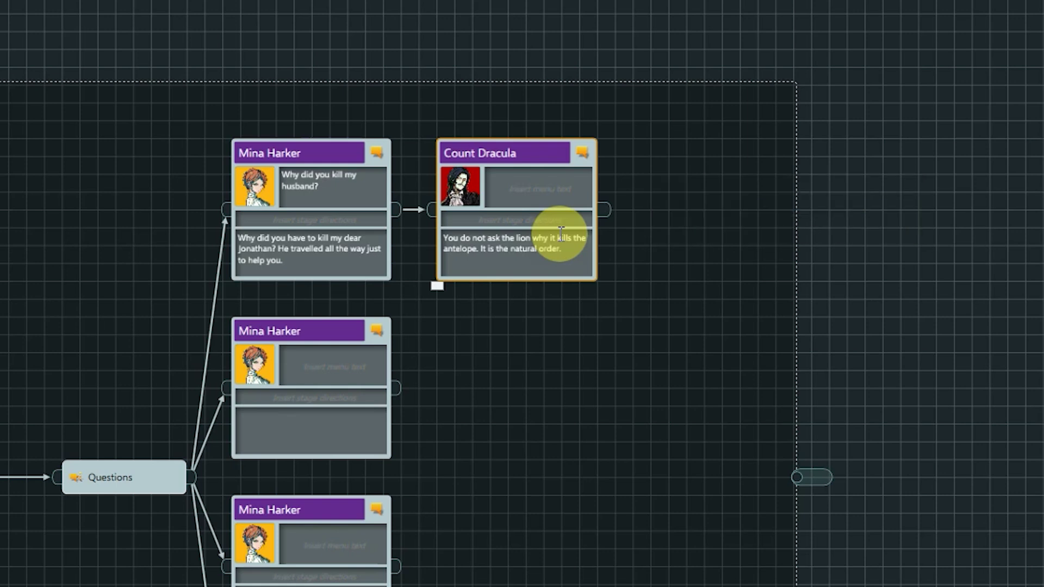
key(ctrl+Return)
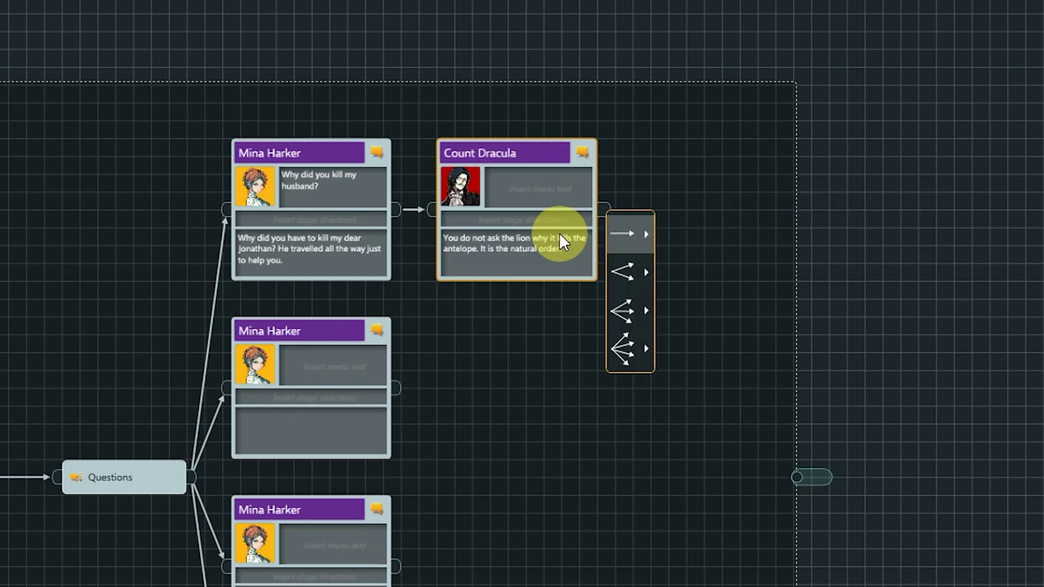
key(Right)
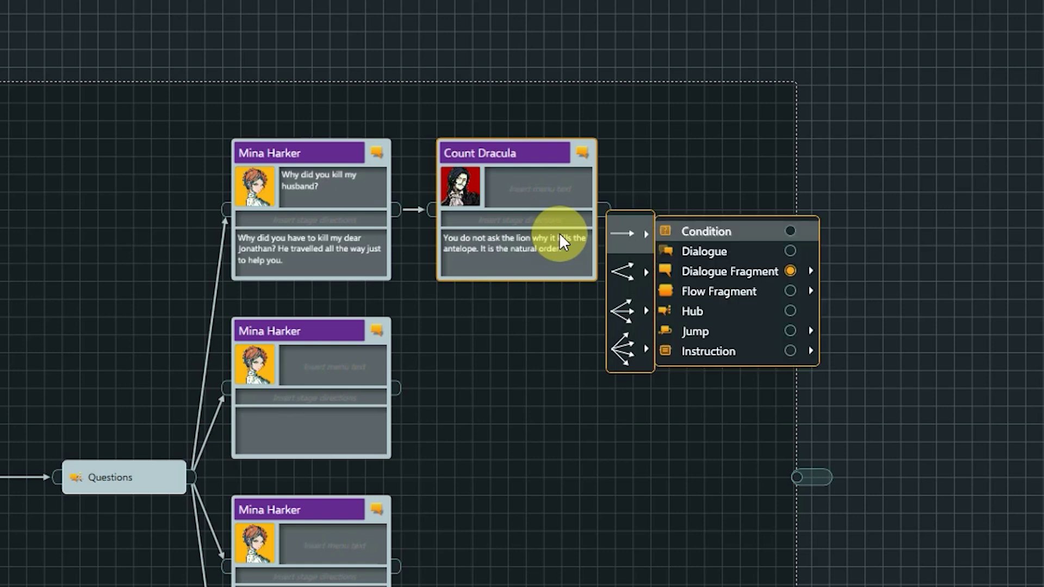
key(Down)
key(Down)
key(Down)
key(Down)
key(Down)
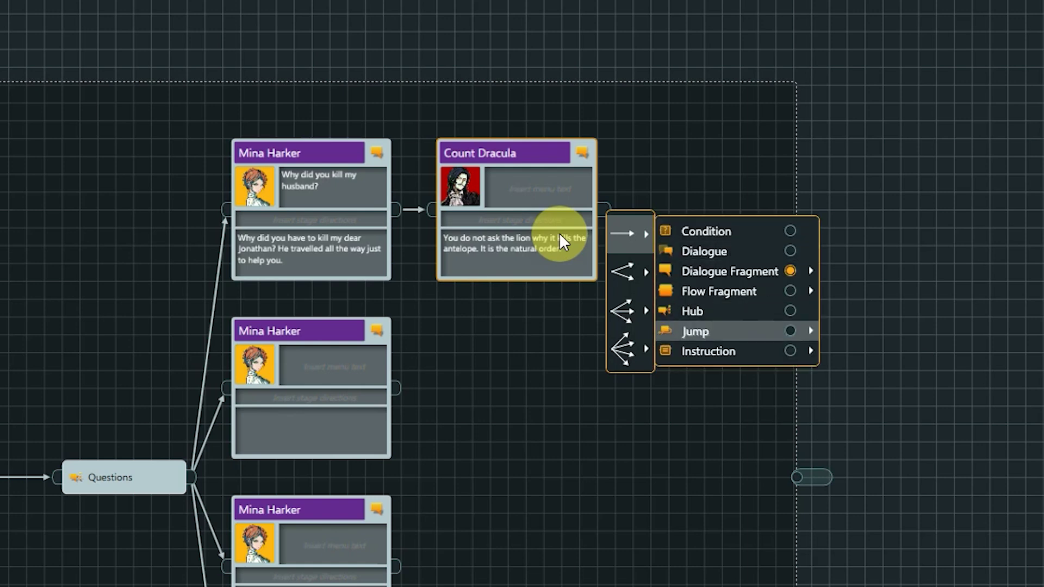
key(Return)
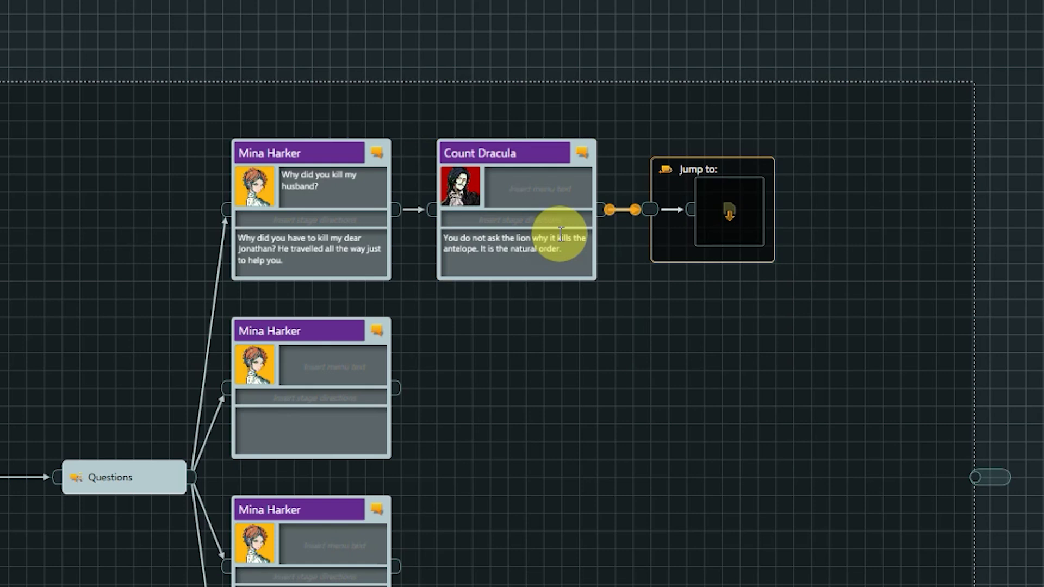
Step: Enter 'Why did you come to London?' as the middle Mina Harker node's menu text
key(Down)
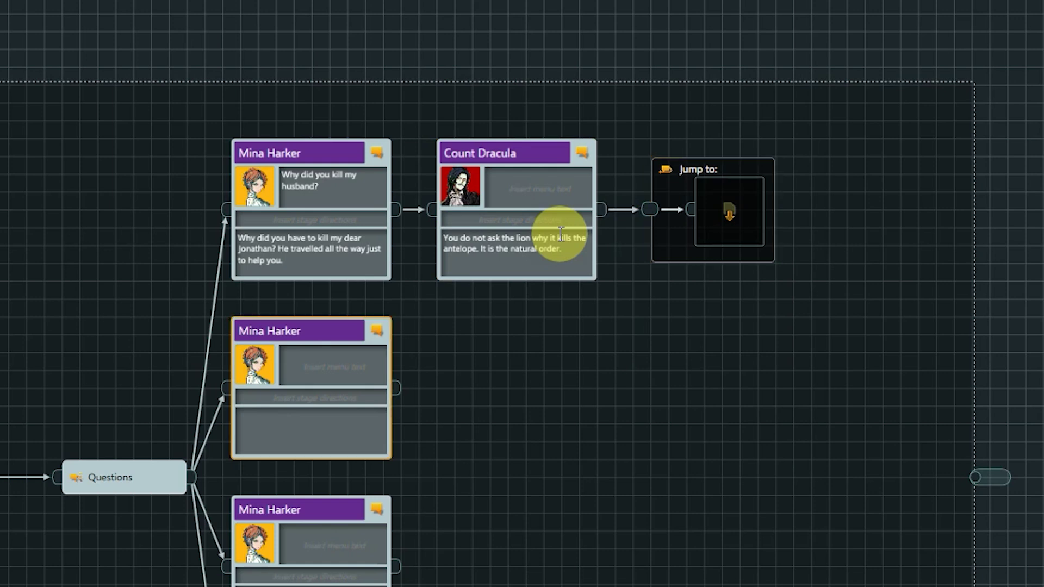
key(F2)
key(Tab)
text(Why did you come to London?)
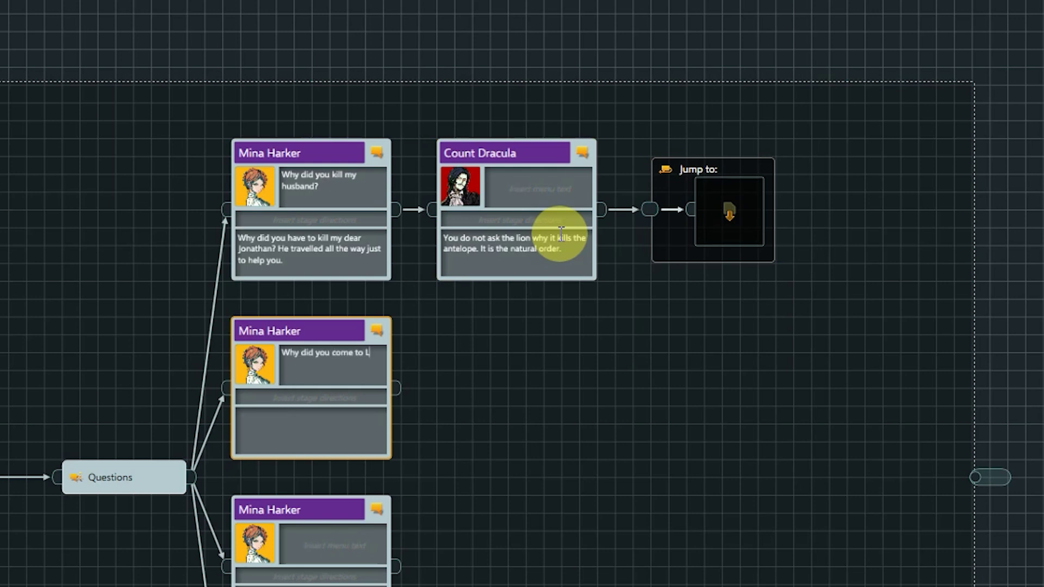
Step: Give the middle Mina node the dialogue line 'Why did you come to London of all places? What do you expect to find here?'
key(Tab)
key(Tab)
text(Why did you come to London of all places? What do you expect to find here?)
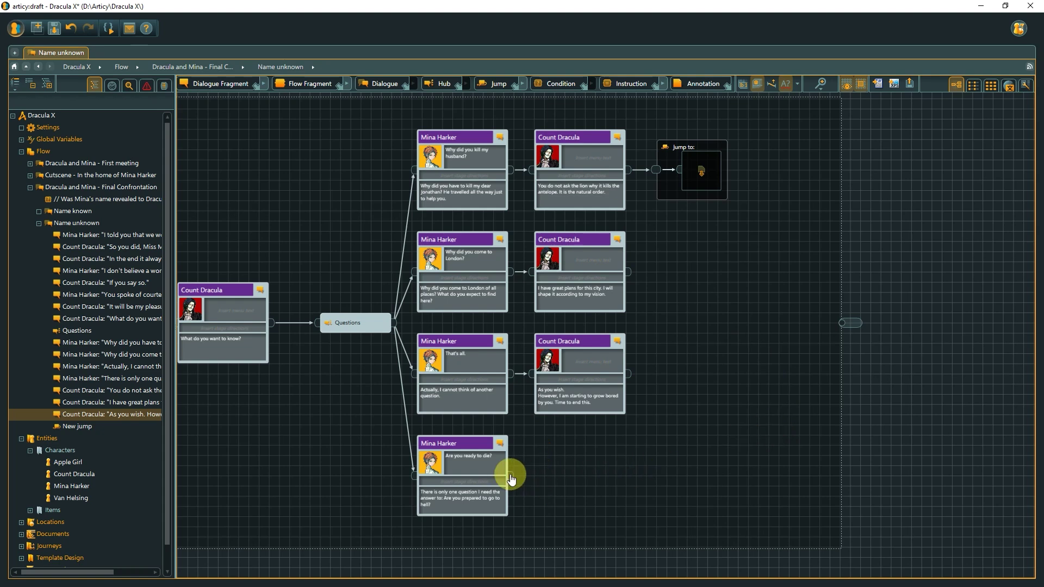
Step: Link the last Mina Harker node to a new flow fragment named Fight
drag(510, 477, 586, 475)
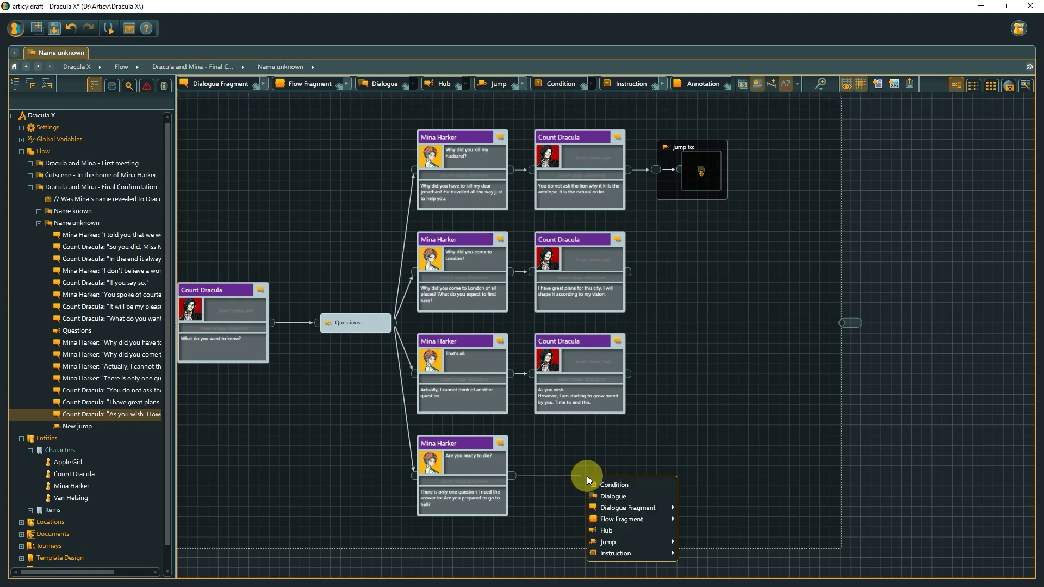
click(617, 517)
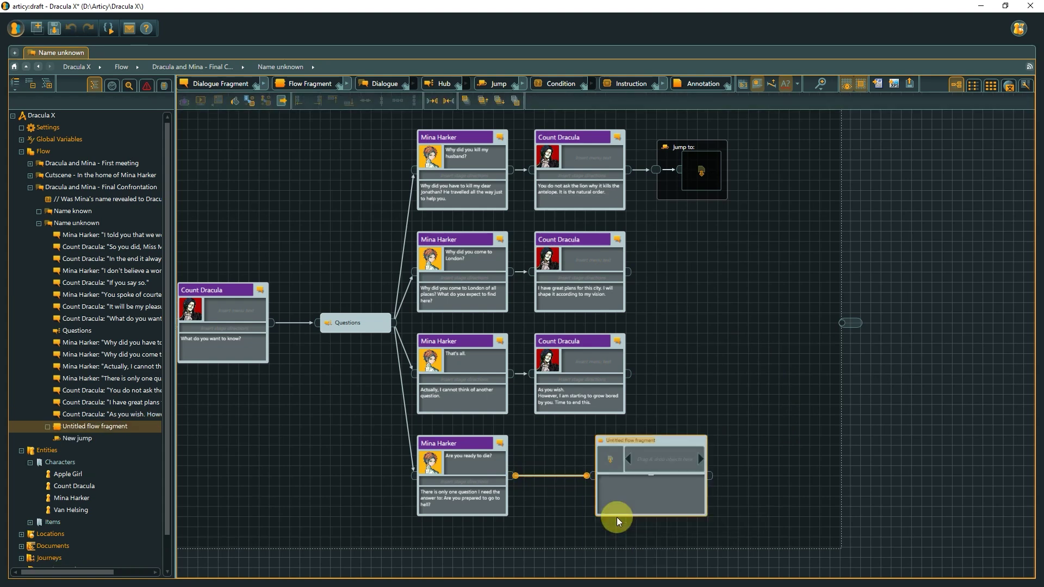
text(Fight)
click(638, 433)
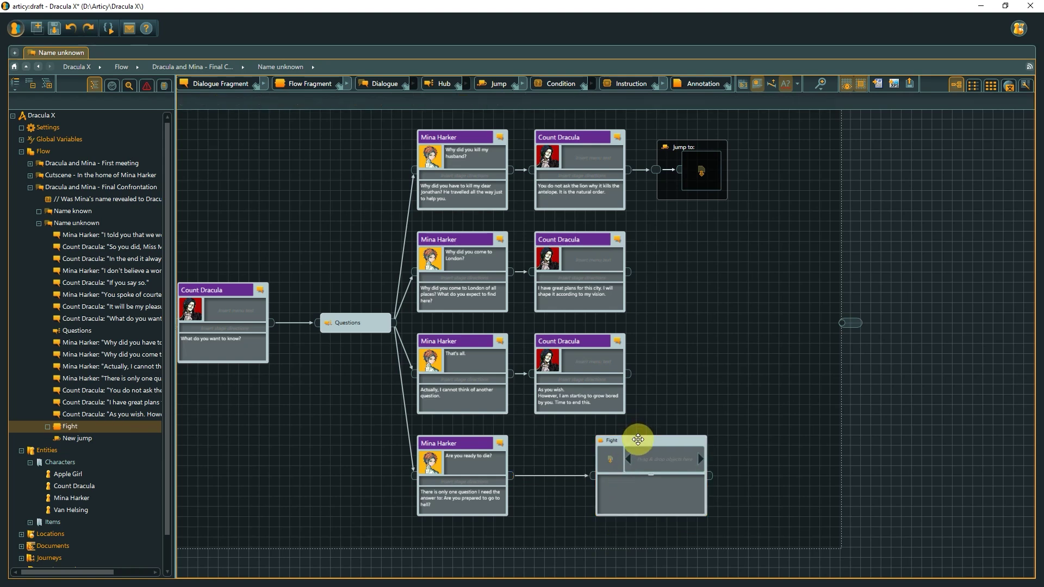
Step: Colour the Fight fragment red (#FF0000)
click(637, 439)
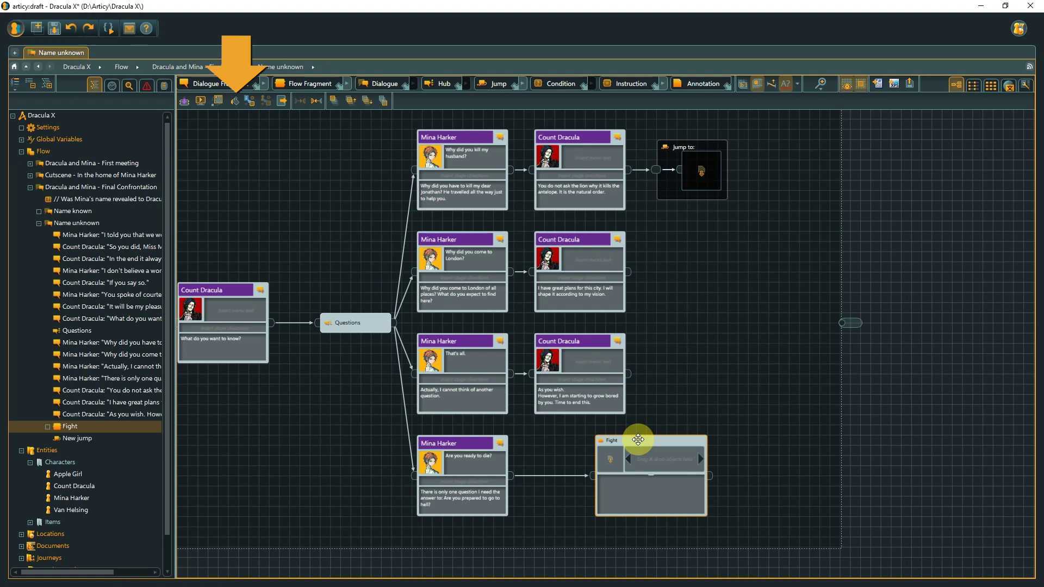
click(236, 104)
click(247, 192)
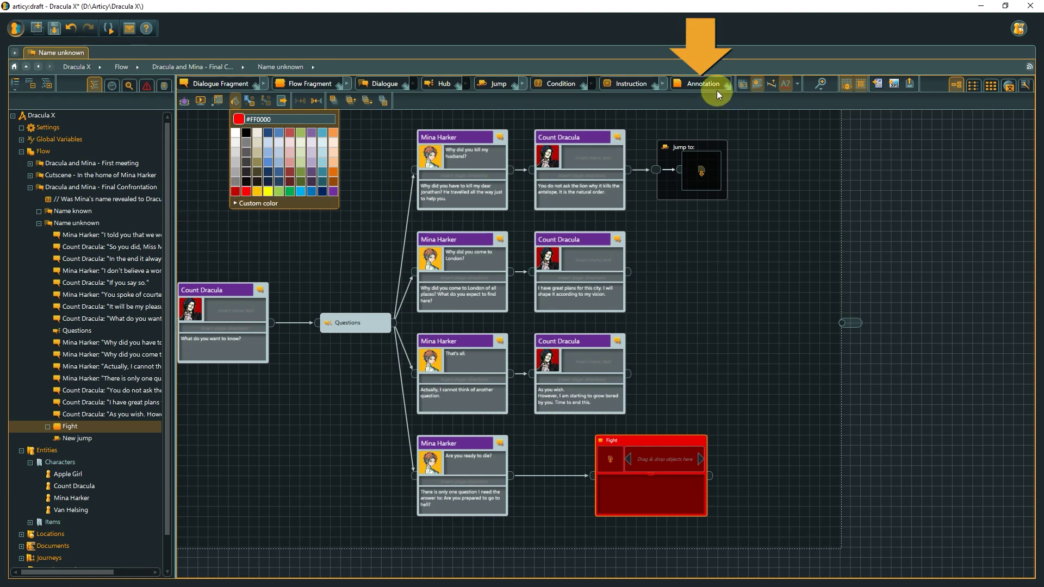
Step: Add an annotation framing Mina's 'Are you ready to die?' node and the Fight fragment
mouse_move(716, 87)
mouse_down()
mouse_move(466, 438)
mouse_move(379, 422)
mouse_move(363, 433)
mouse_up()
mouse_move(449, 463)
mouse_down()
mouse_move(661, 531)
mouse_move(737, 529)
mouse_move(728, 530)
mouse_up()
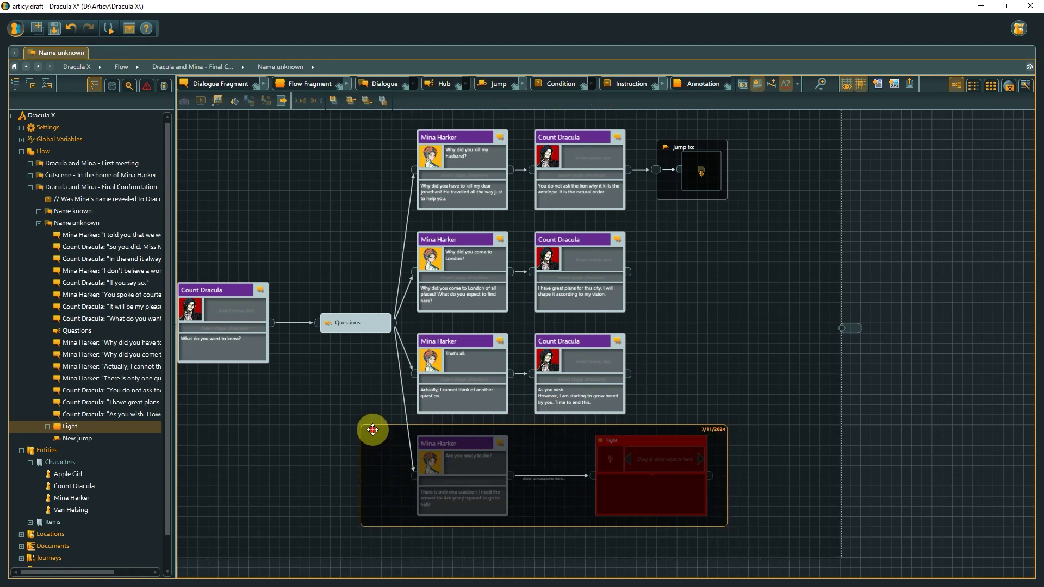
drag(375, 435, 392, 433)
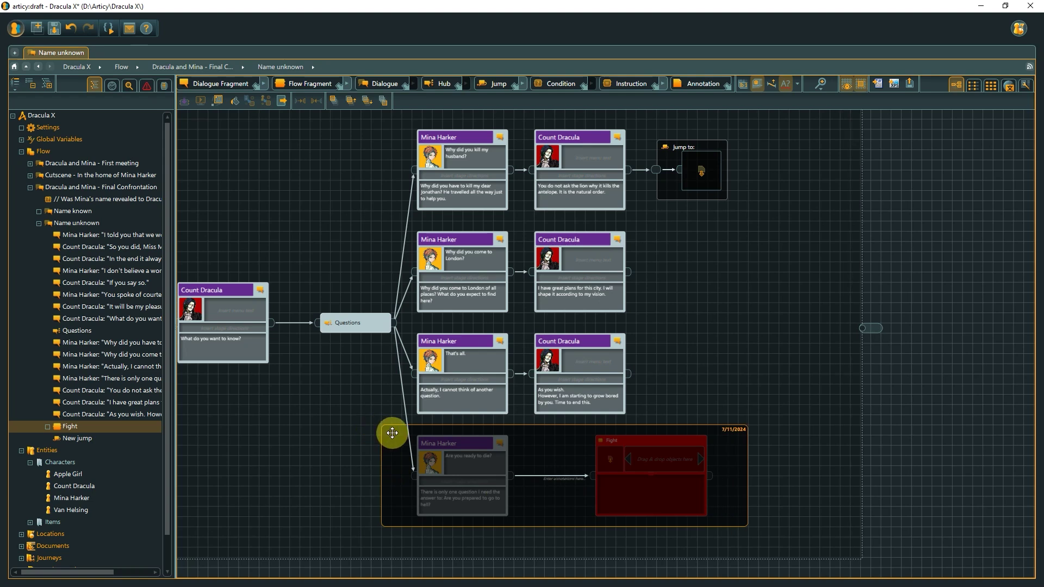
Step: Colour the annotation red (#C00000) and send it behind the enclosed nodes
click(234, 101)
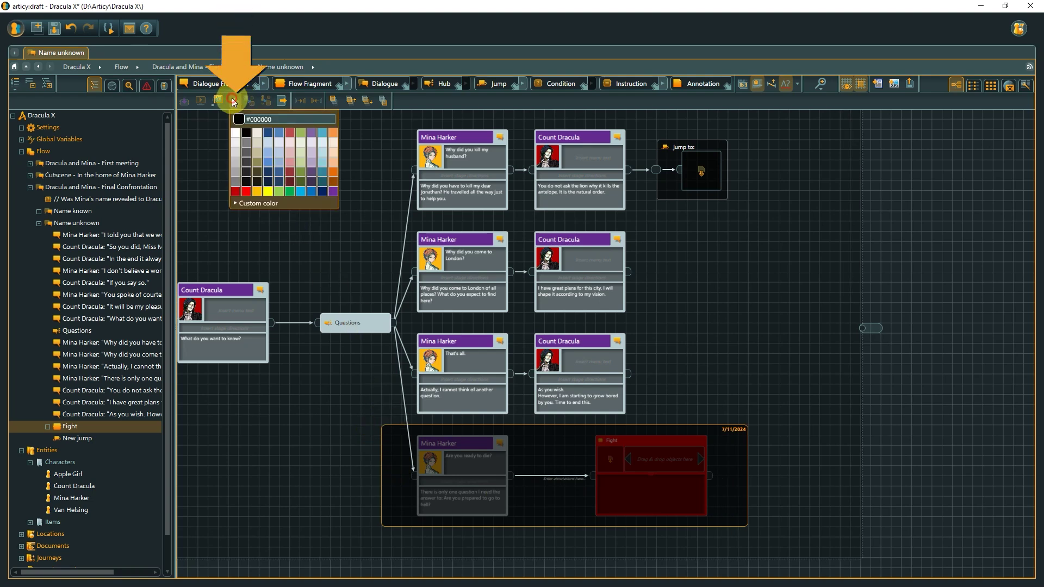
click(235, 192)
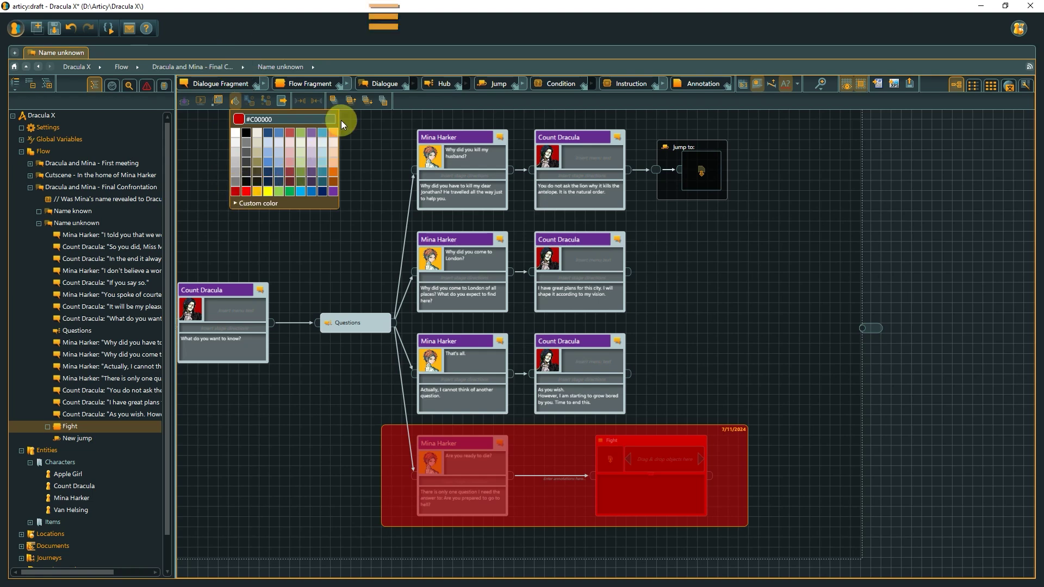
click(382, 102)
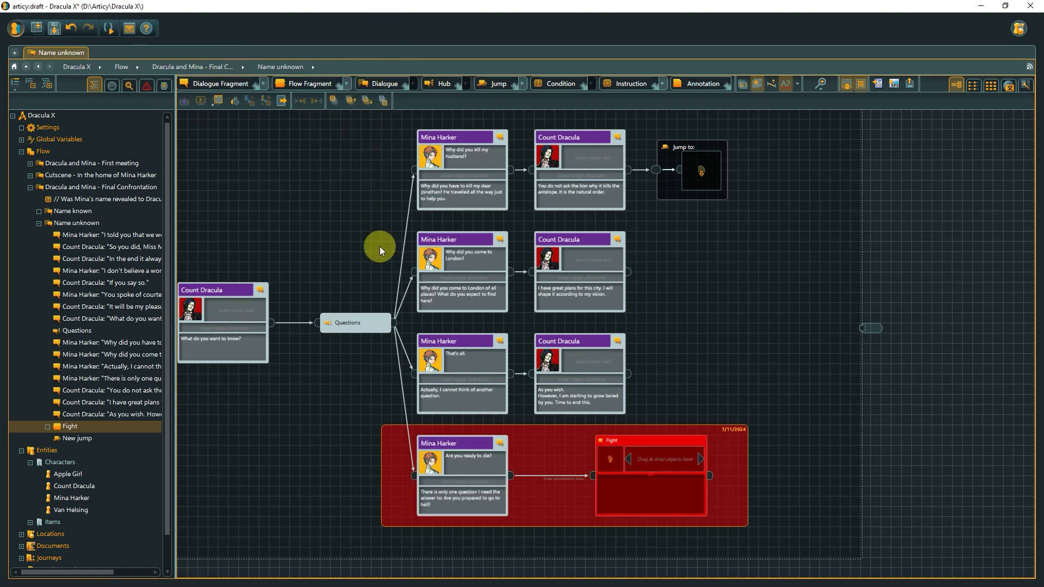
click(399, 356)
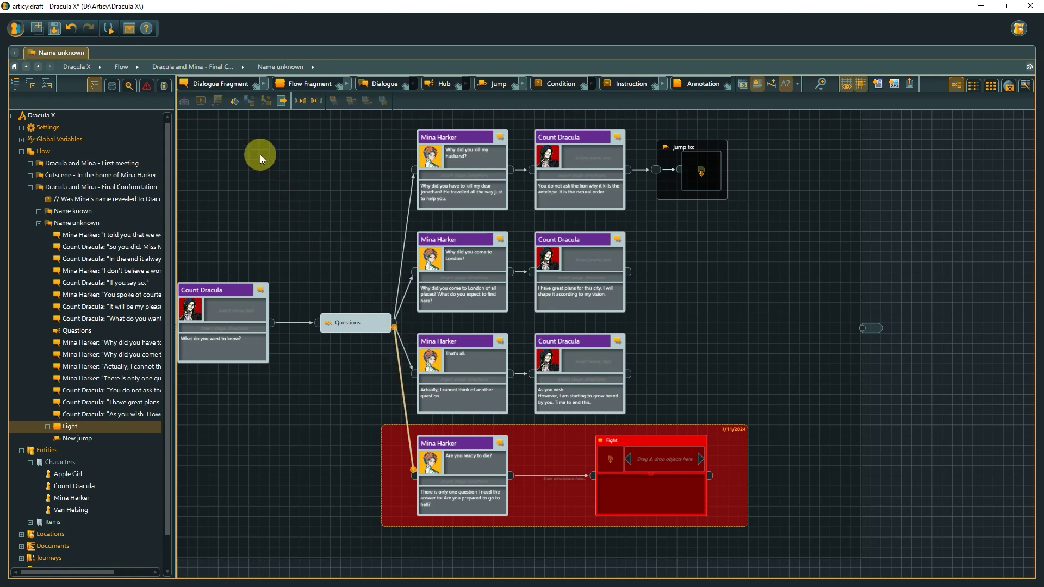
Step: Make the Questions→Mina link red, label Mina→Fight 'Mina has advantage', and link Dracula's London reply to the Jump
click(234, 101)
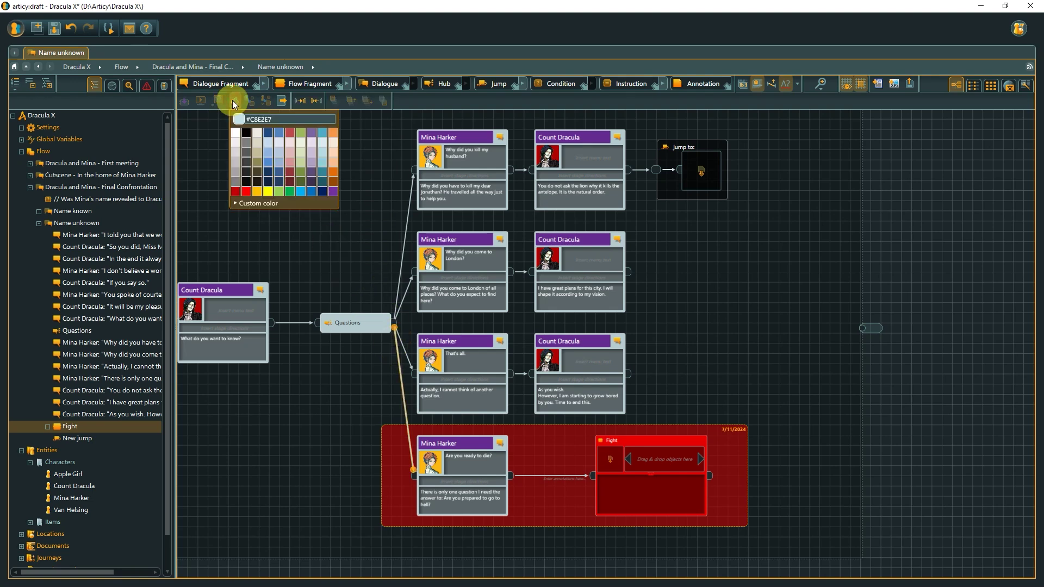
click(245, 192)
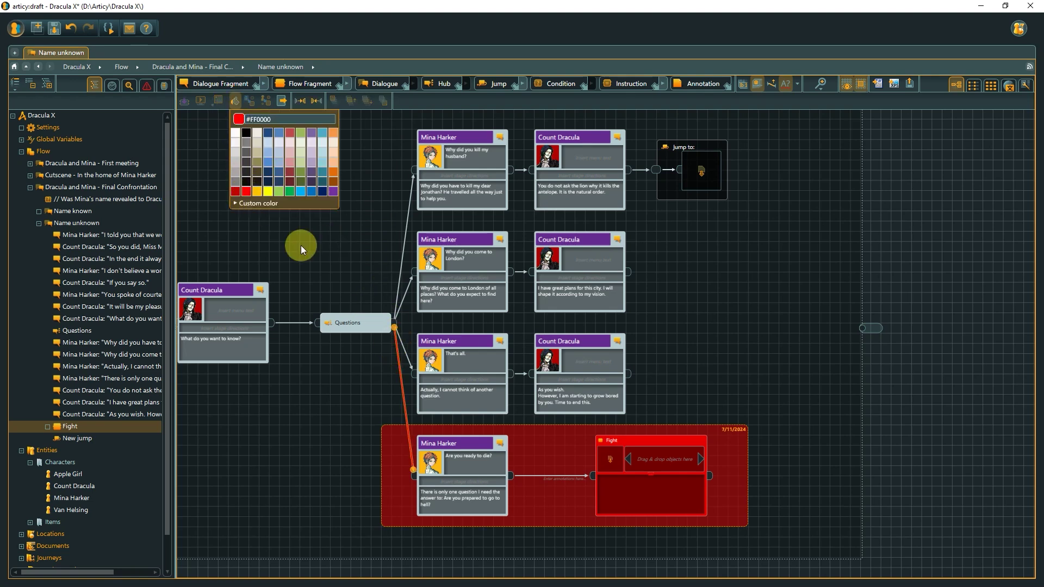
click(544, 474)
scroll(545, 475, down, 3)
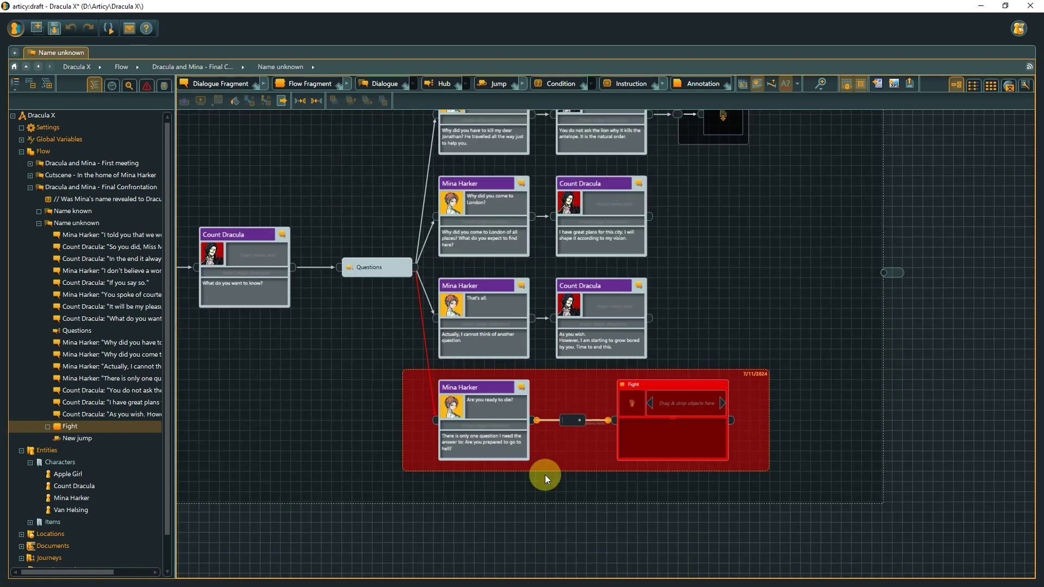
scroll(545, 475, left, 1)
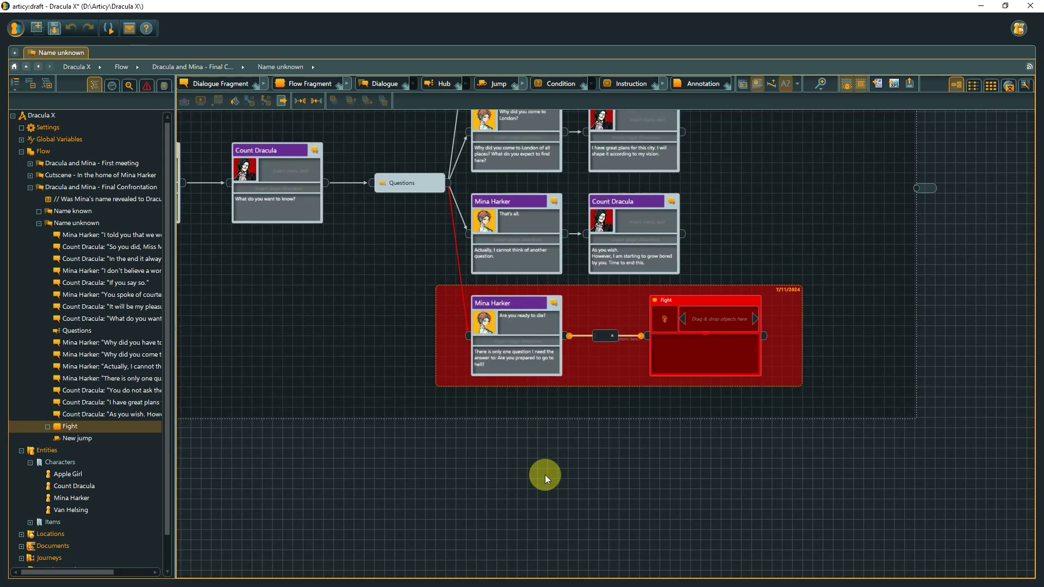
text(Mina has advantage)
key(Return)
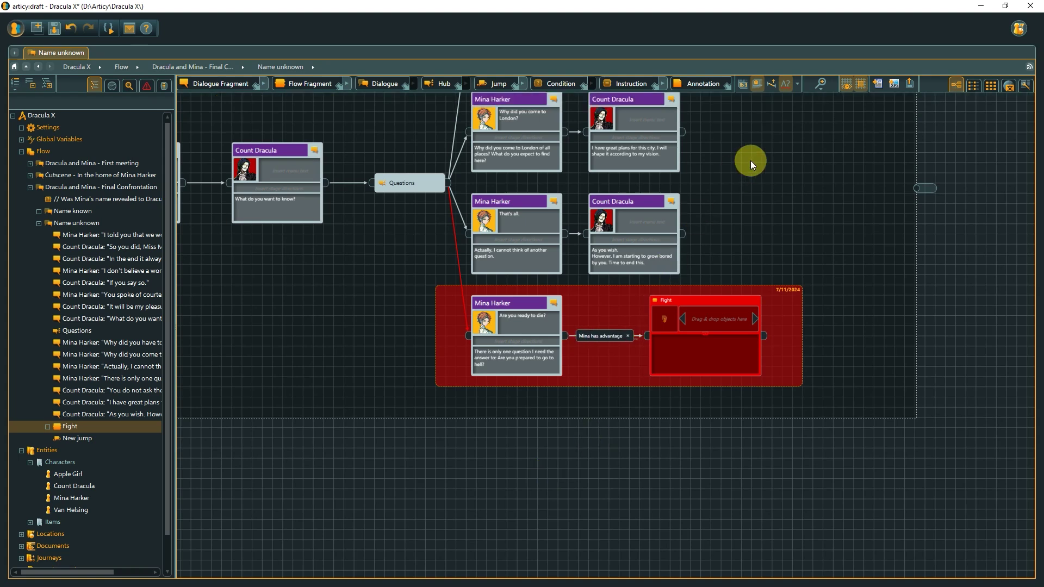
drag(751, 161, 623, 322)
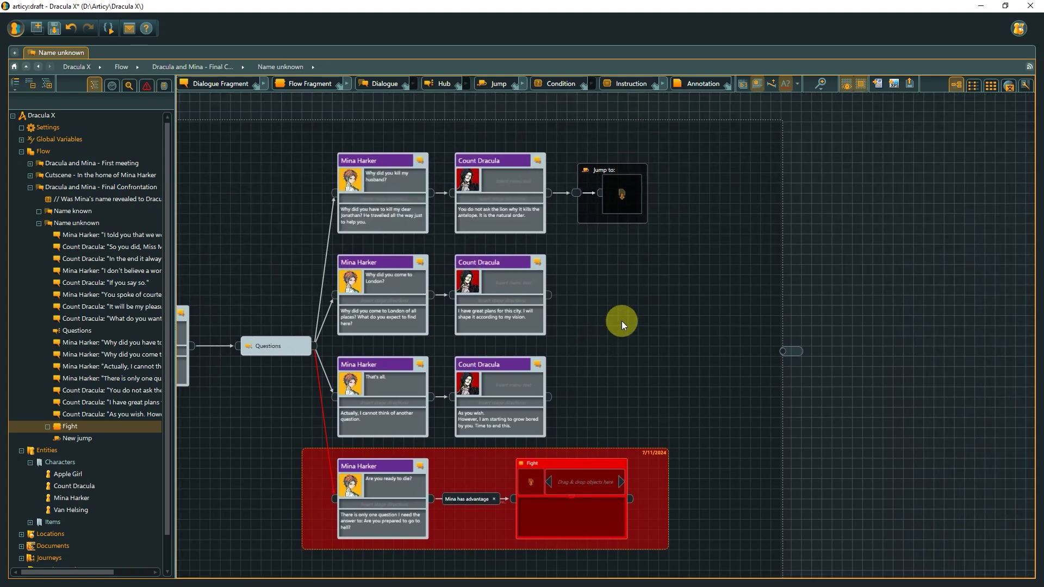
drag(551, 299, 582, 210)
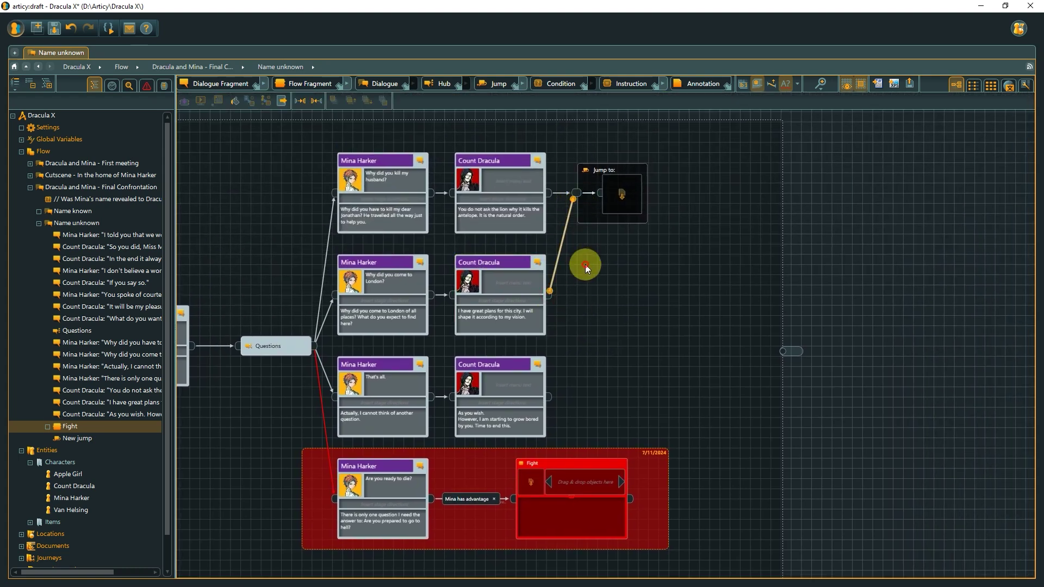
Step: Set the Jump node's target to the Questions hub
click(623, 193)
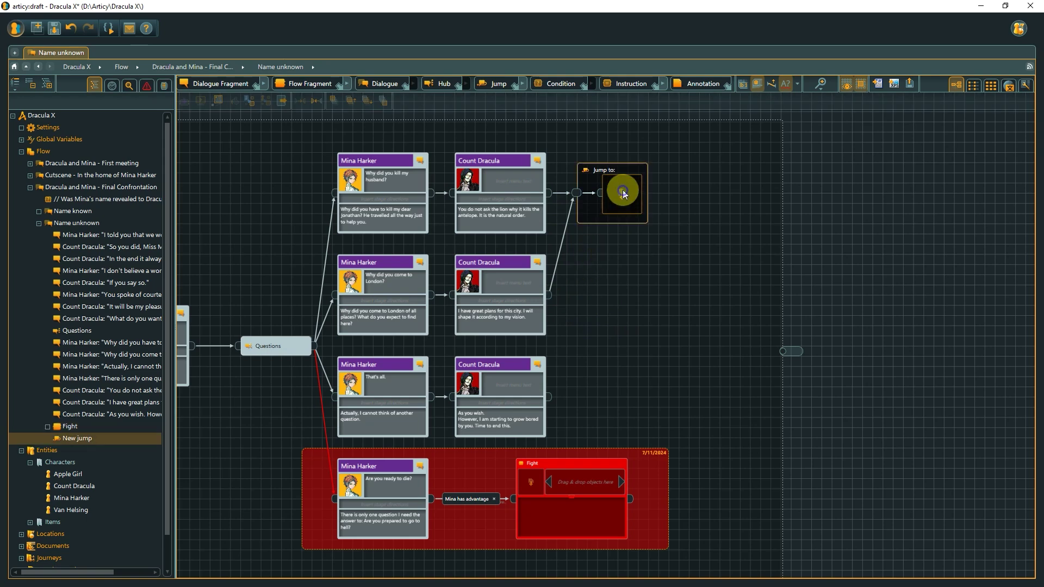
click(634, 197)
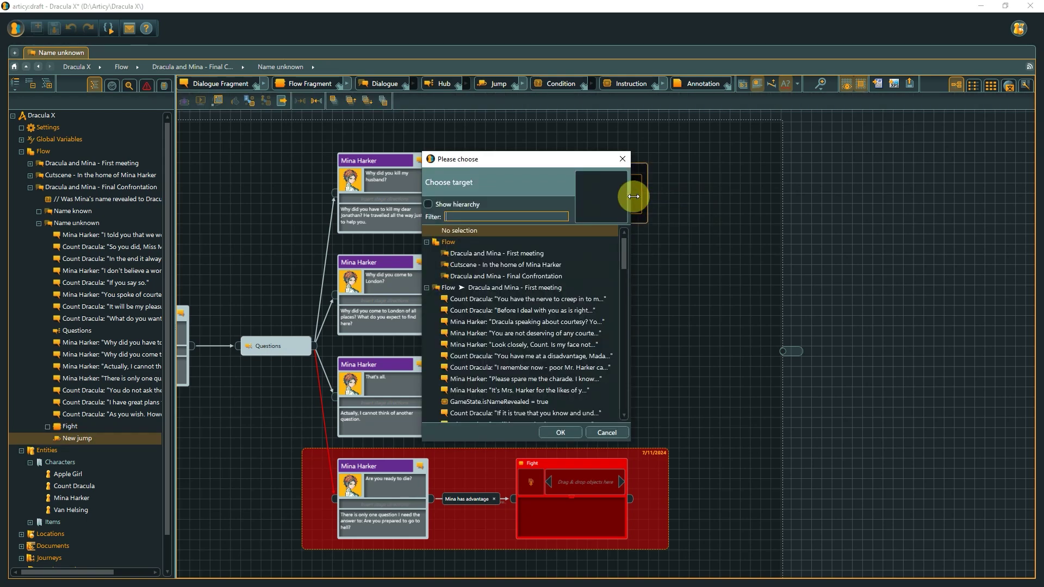
drag(626, 236, 617, 357)
click(550, 342)
click(568, 431)
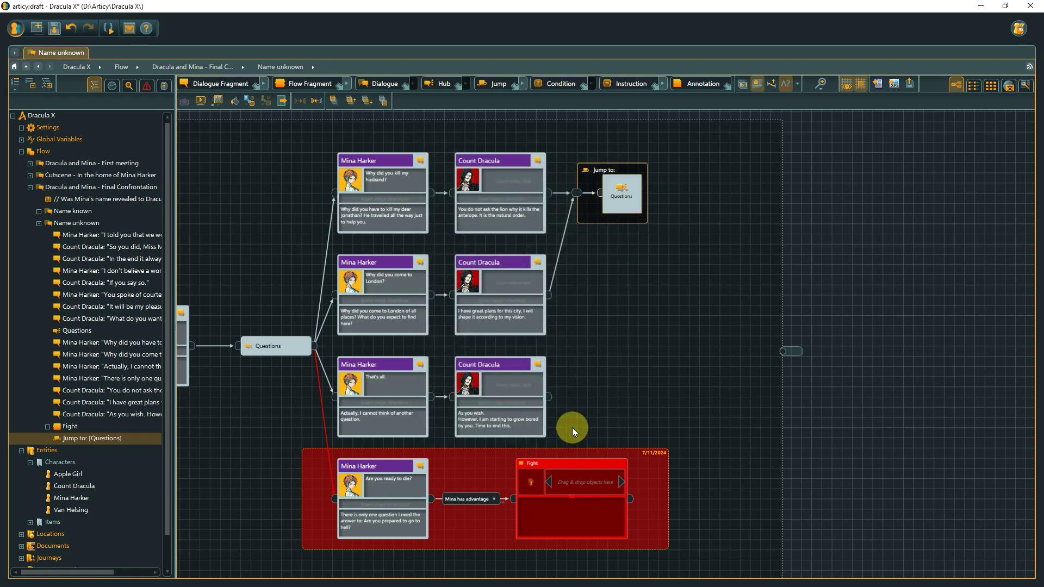
Step: Connect Dracula's 'Time to end this' reply to the Fight fragment
drag(549, 397, 513, 499)
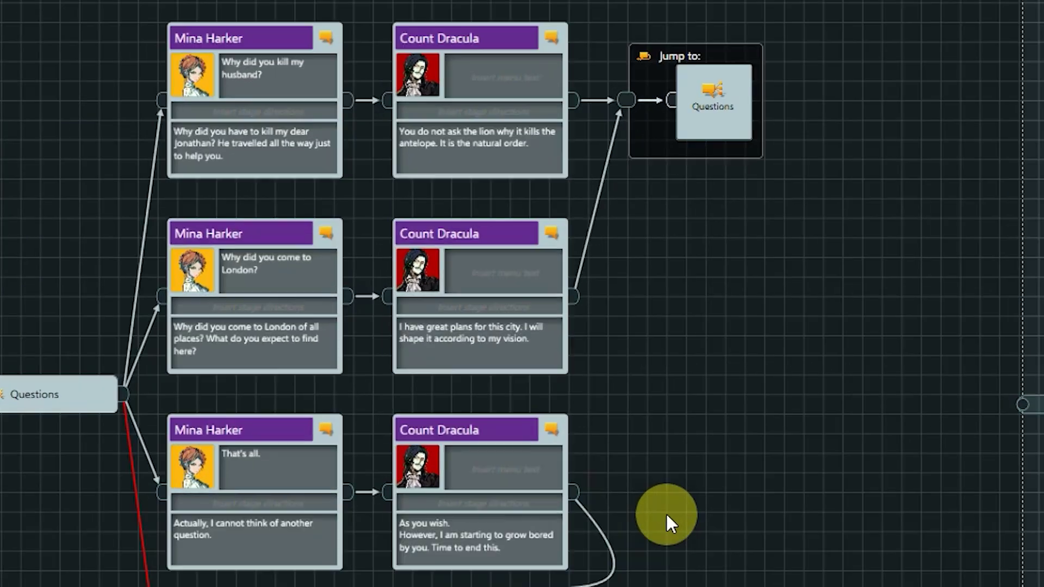
scroll(506, 320, left, 5)
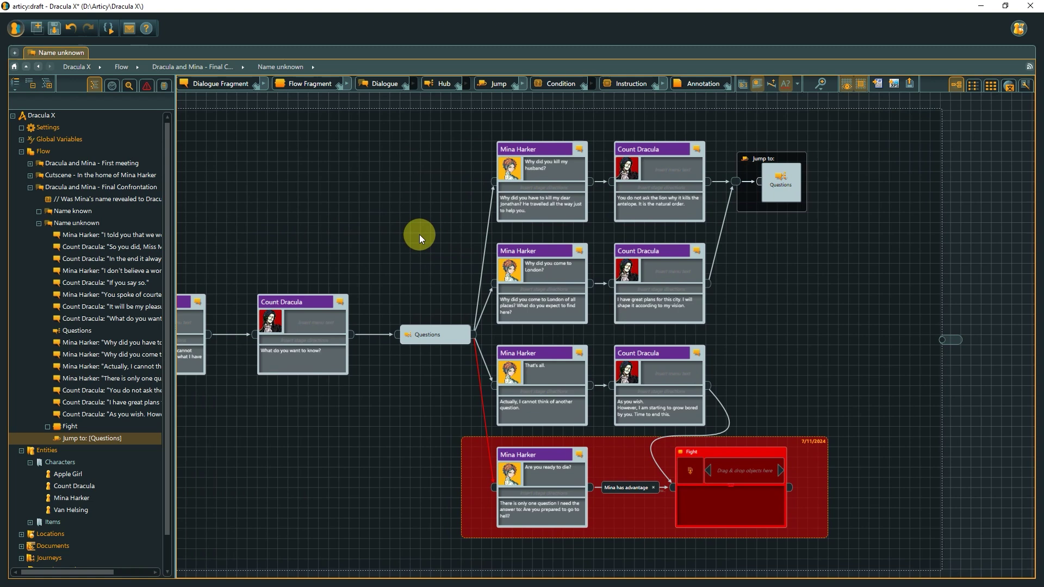
click(279, 304)
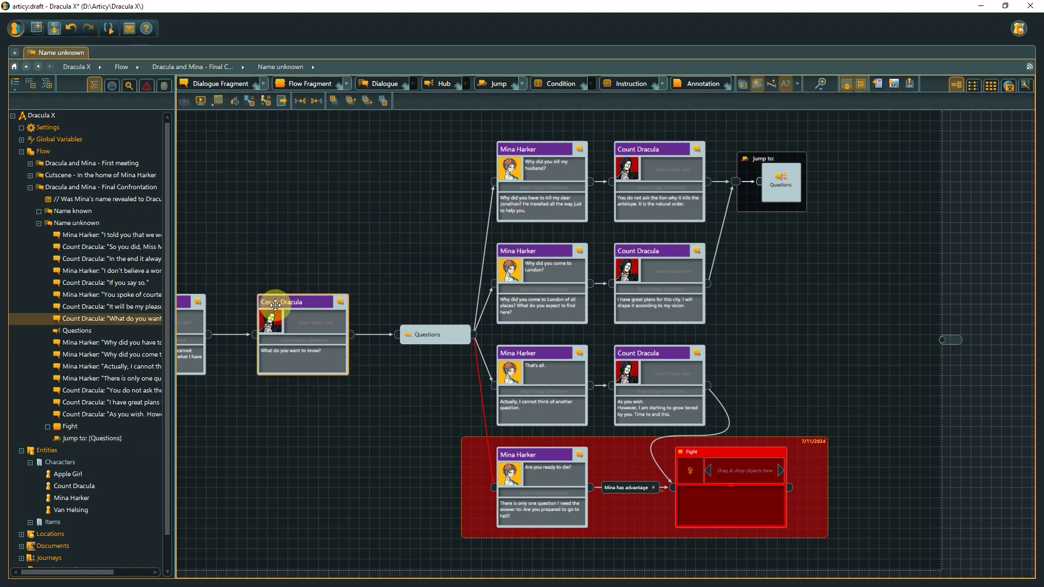
Step: Present the flow from Dracula's question, choosing 'Why did you kill my husband?' and advancing to his reply
click(200, 101)
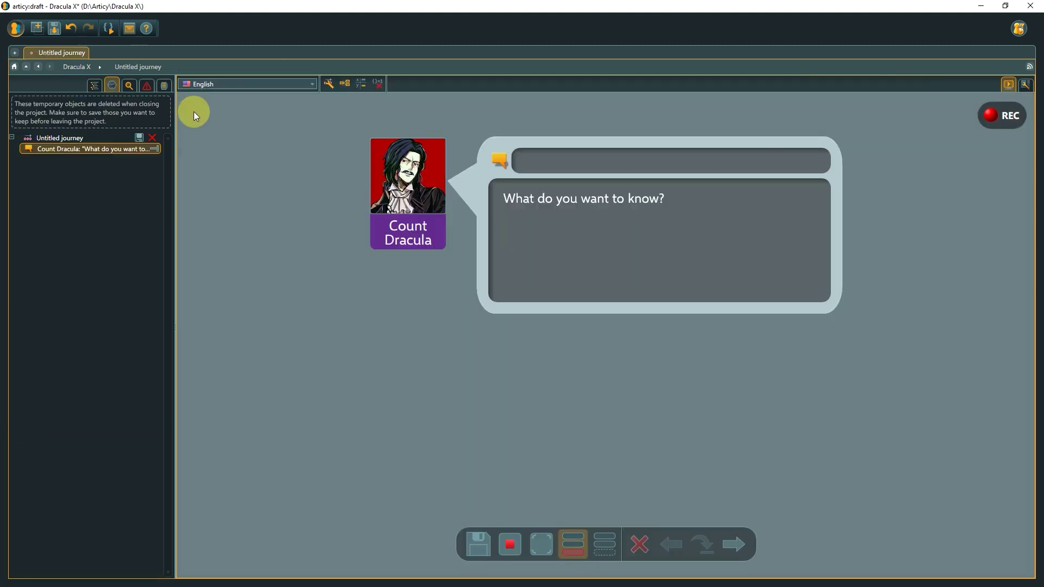
click(174, 122)
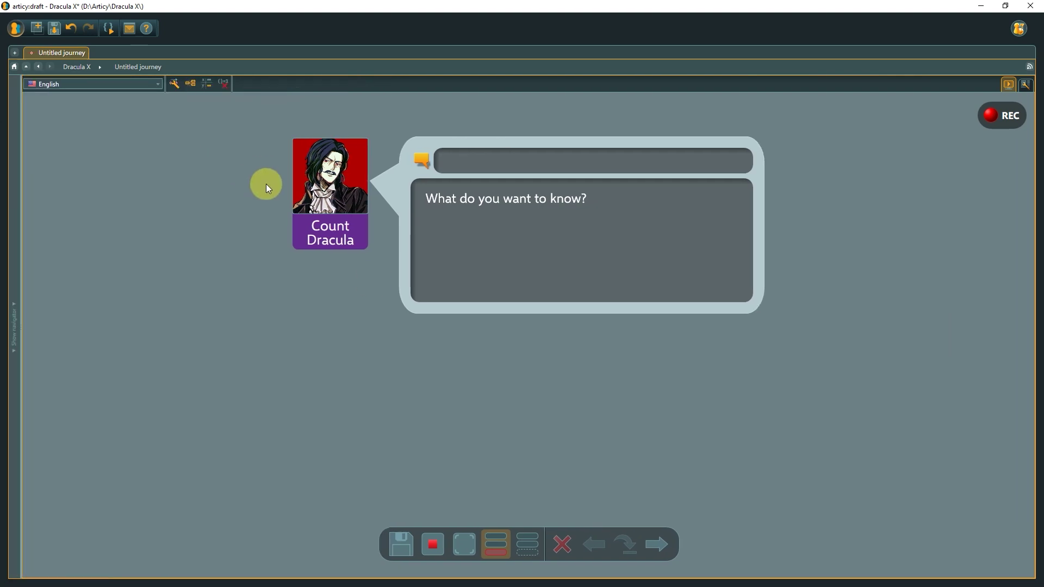
click(664, 544)
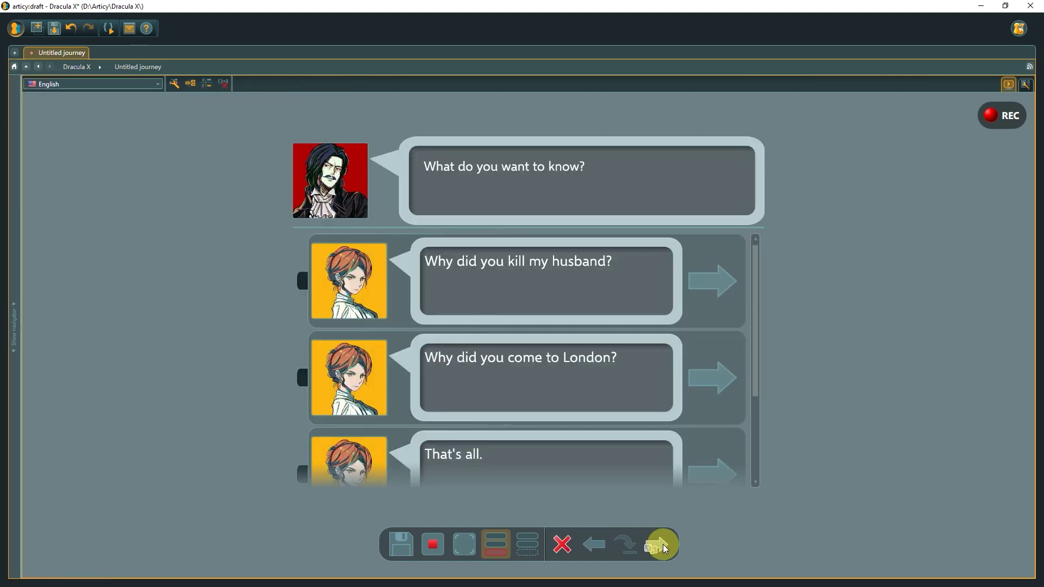
click(717, 286)
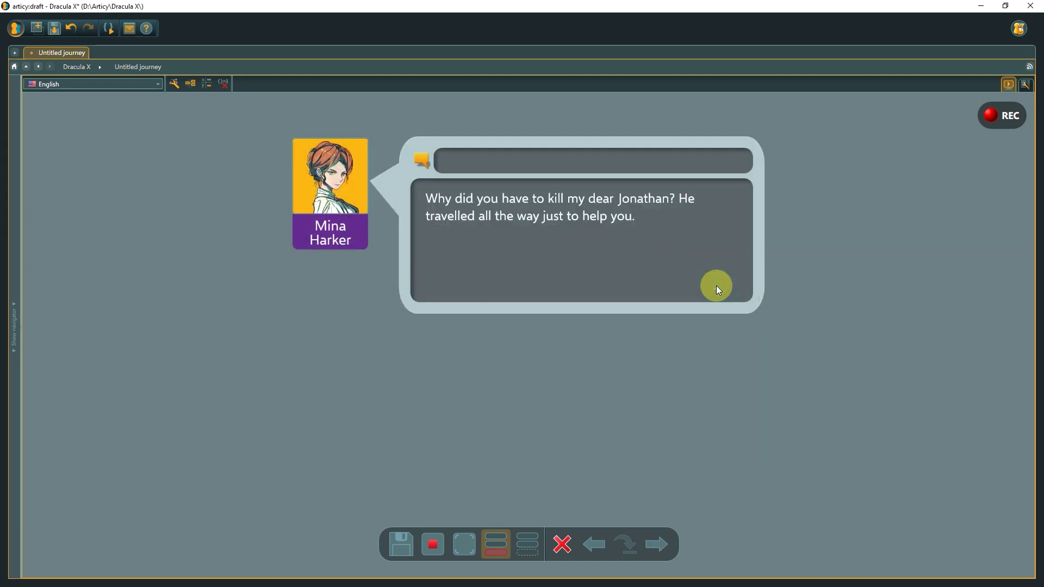
click(660, 549)
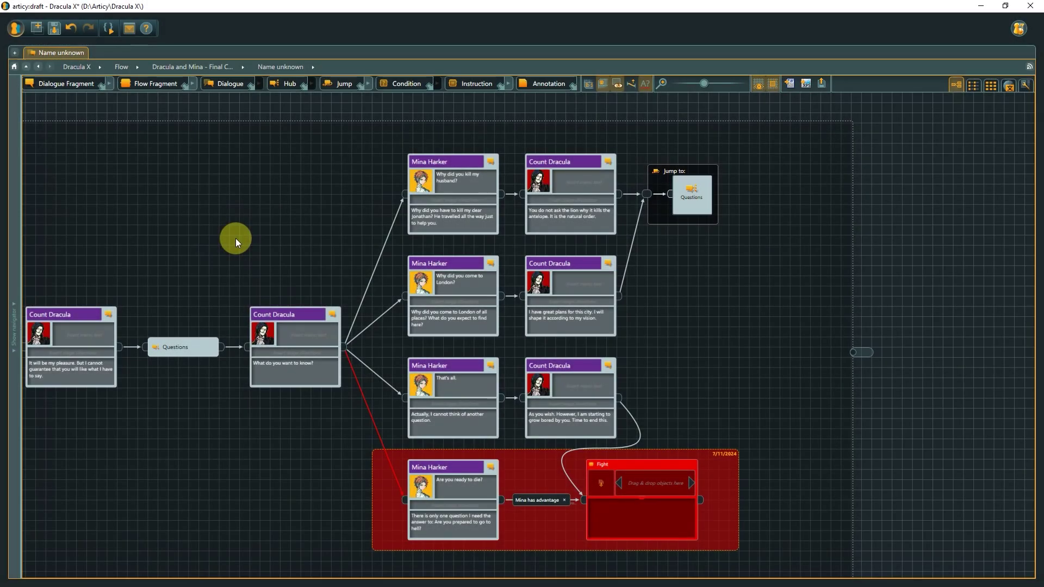
Step: Replay from 'What do you want to know?', pick the husband question, and follow the jump back to the three choices
click(280, 313)
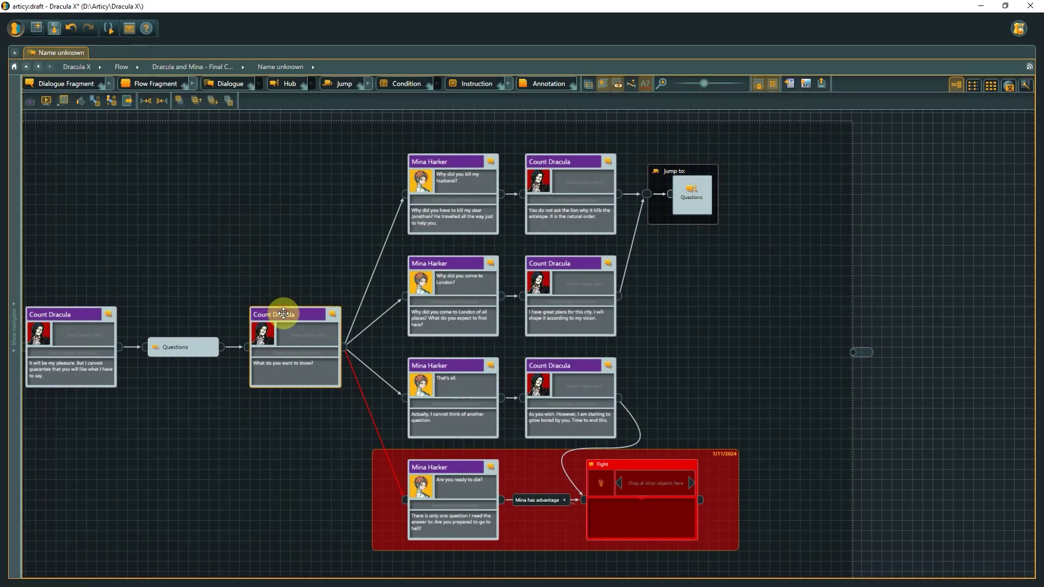
click(49, 100)
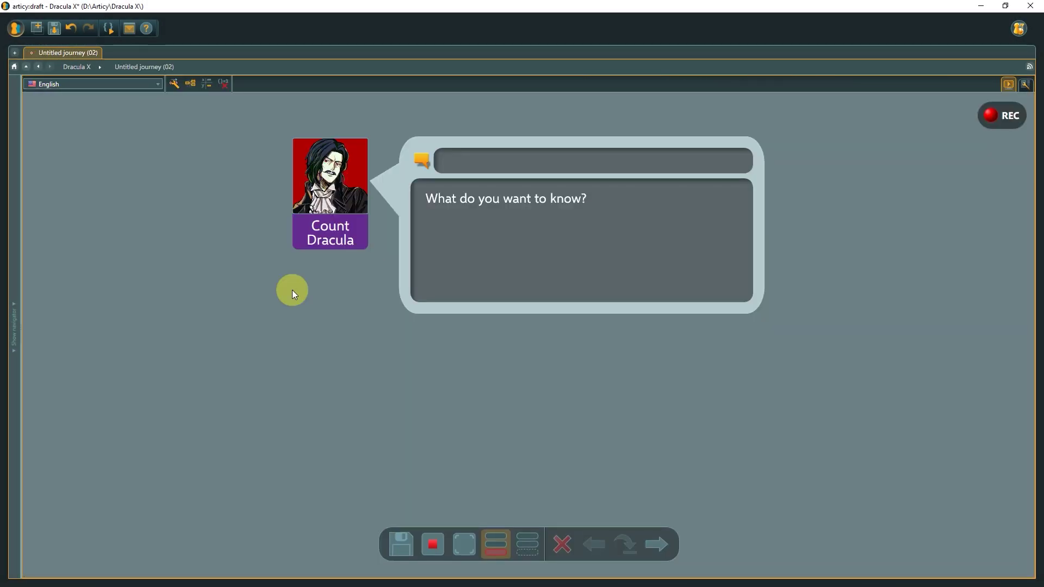
click(669, 542)
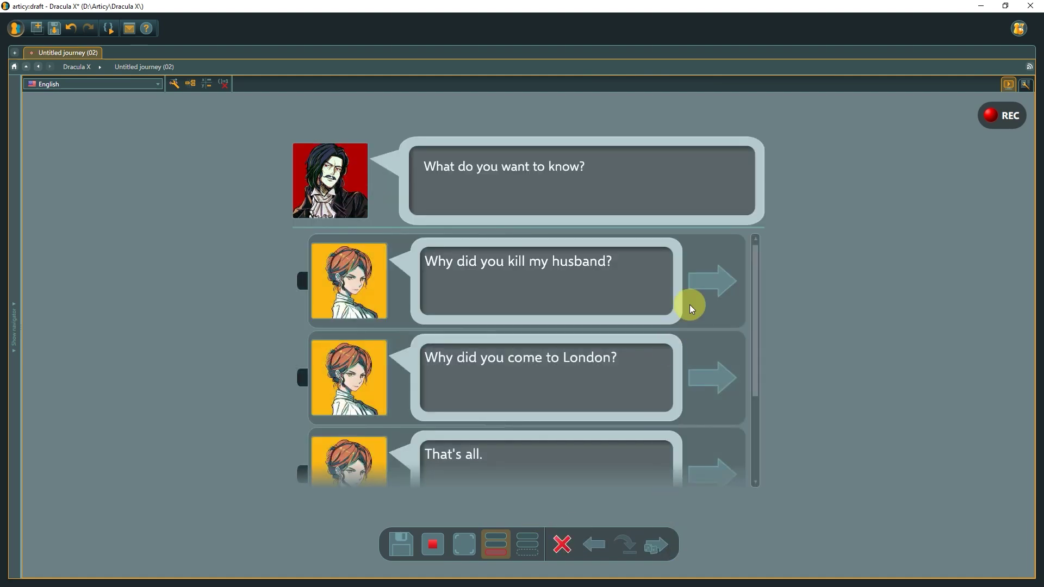
click(714, 281)
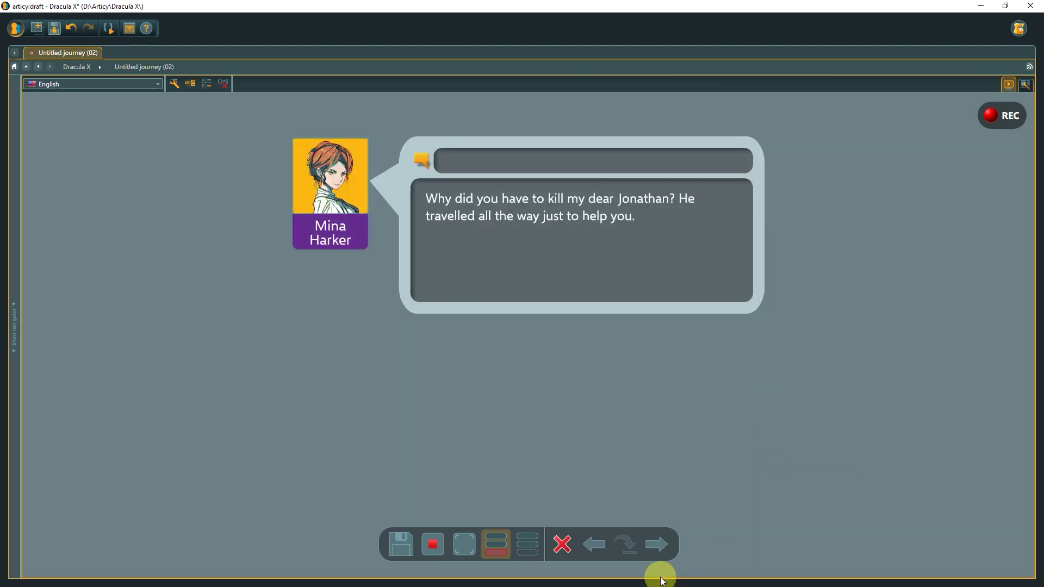
click(657, 546)
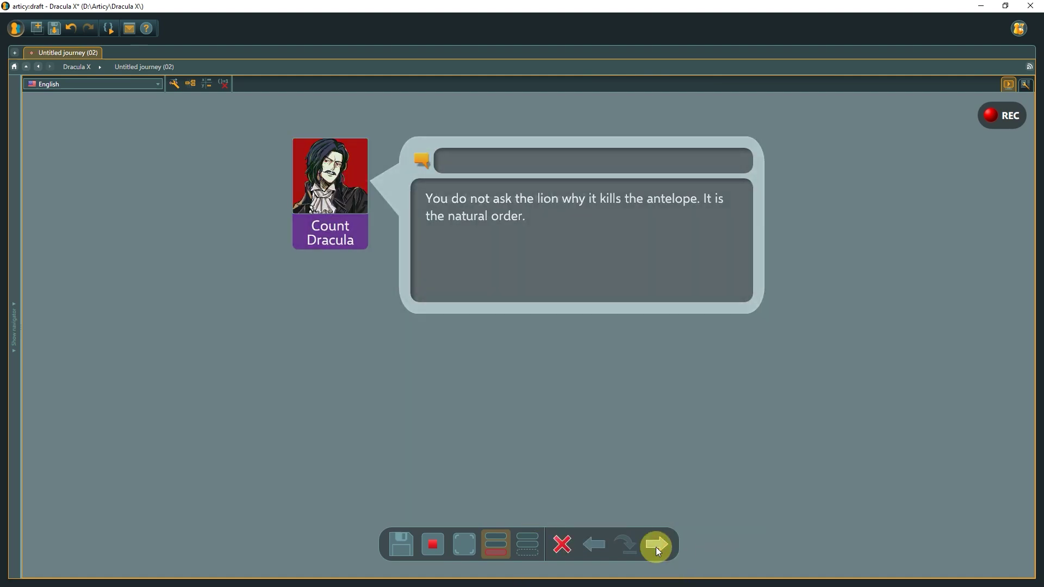
click(656, 547)
click(655, 547)
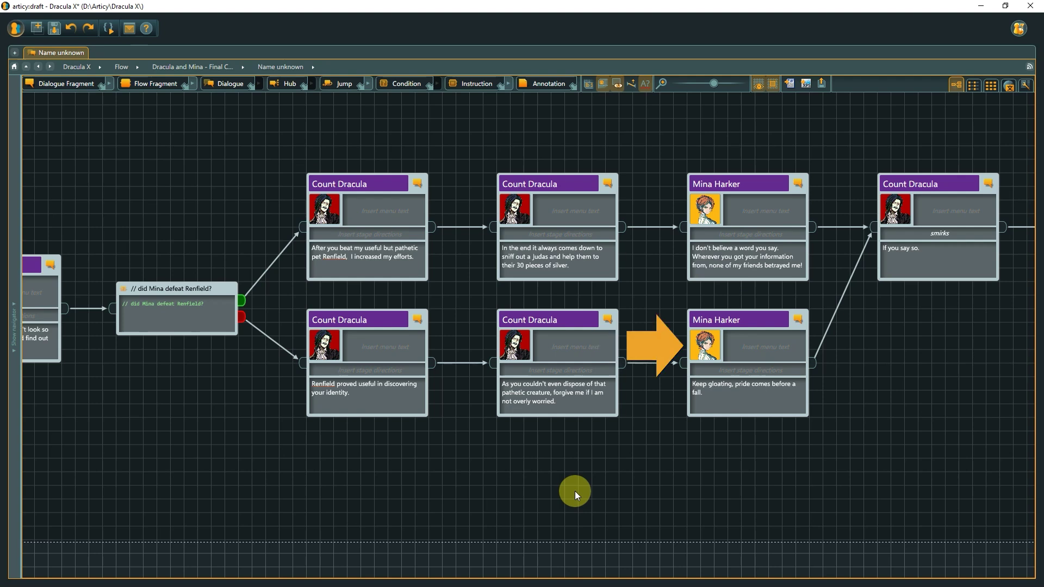
Step: Set Mina Harker's character colour to gold #FFC000
double_click(701, 350)
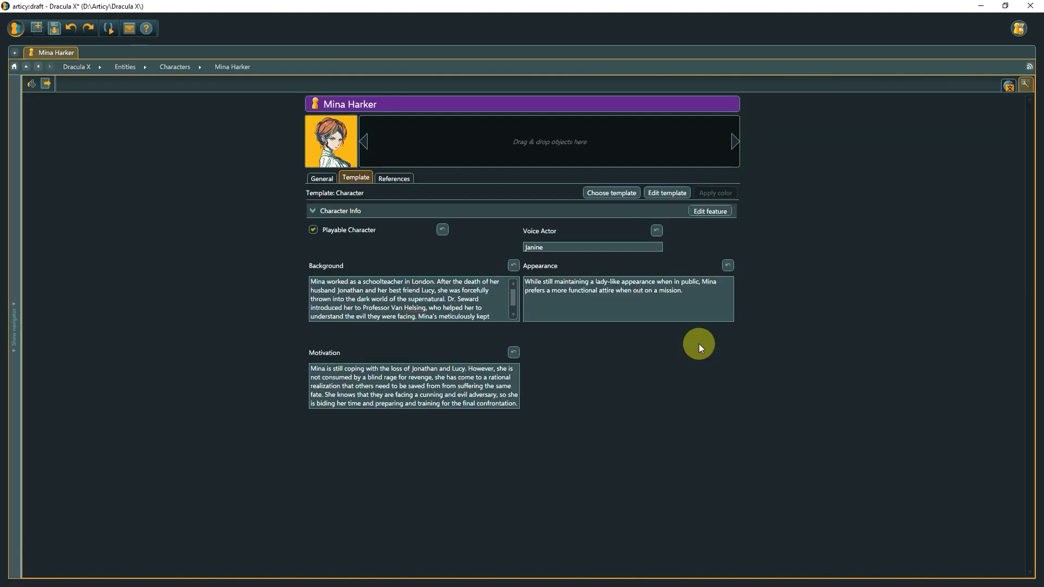
click(31, 84)
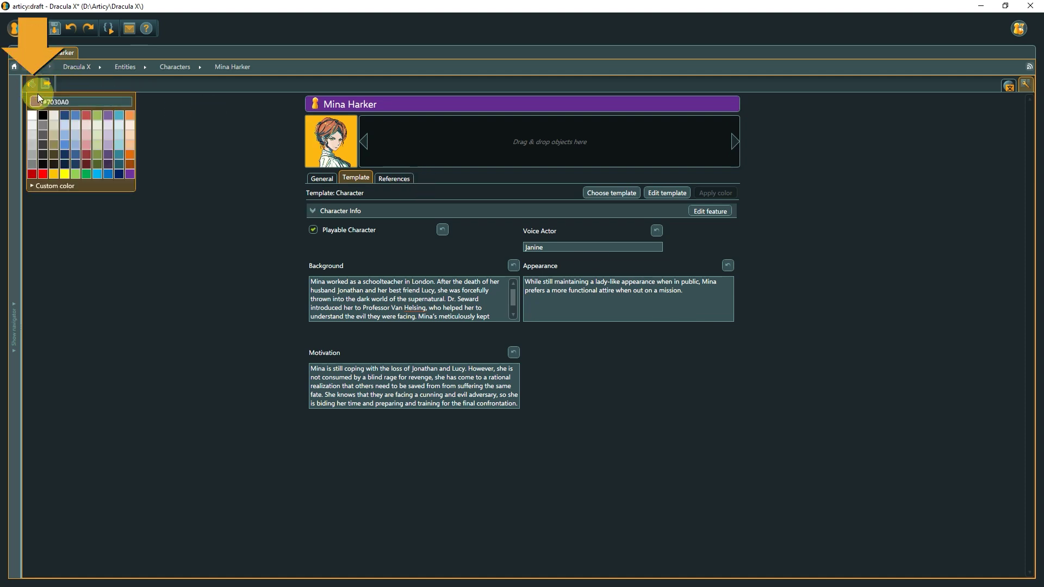
click(56, 173)
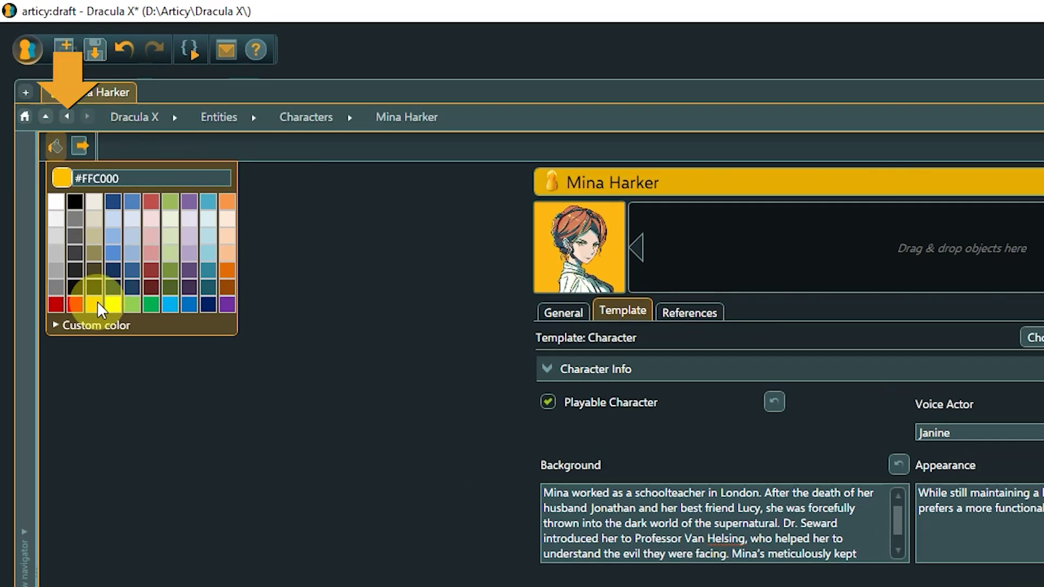
click(69, 116)
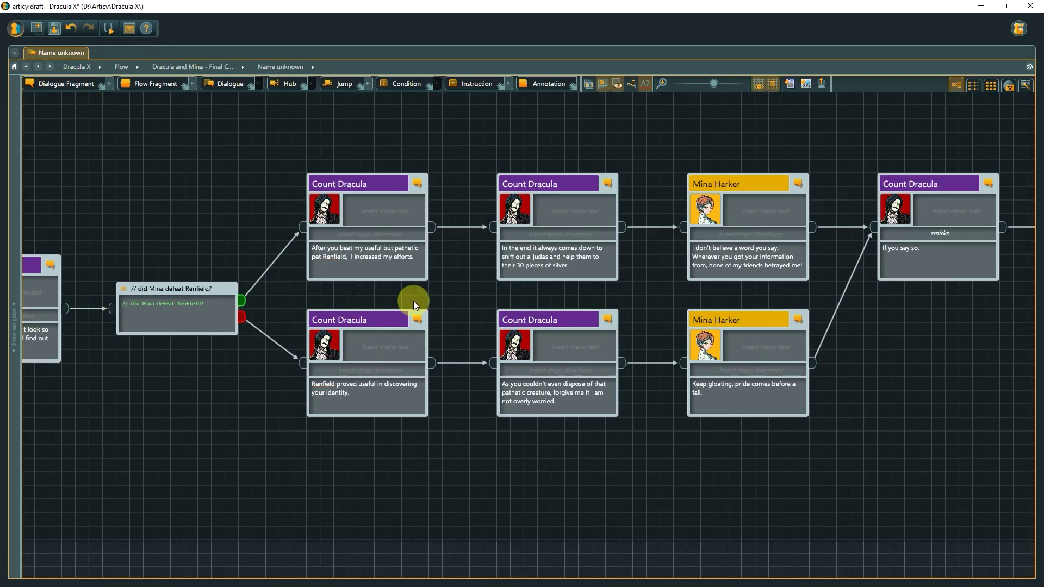
Step: Set Count Dracula's character colour to red #C00000
double_click(511, 342)
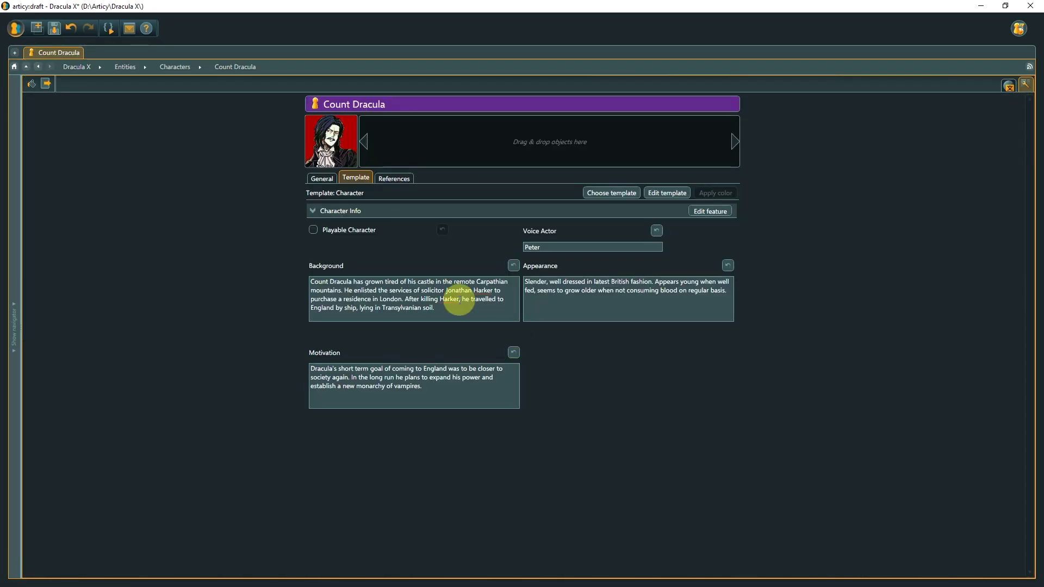
click(32, 84)
click(32, 174)
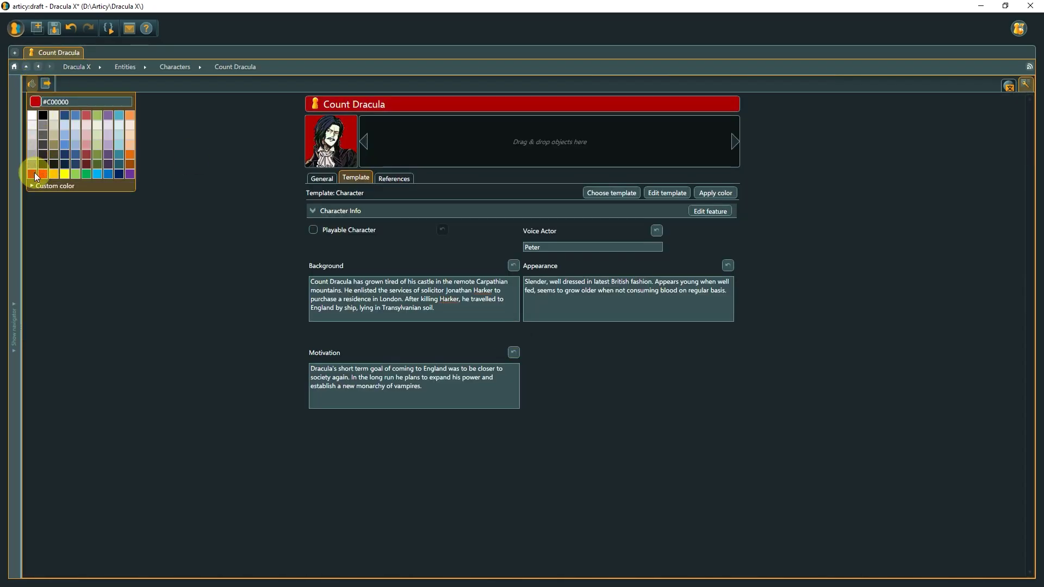
click(39, 65)
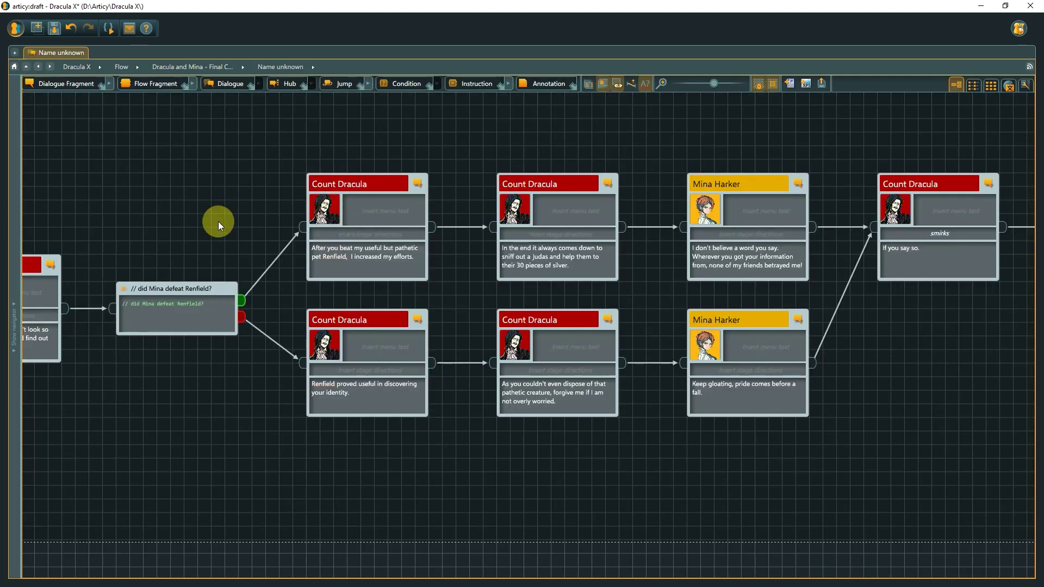
scroll(218, 220, down, 3)
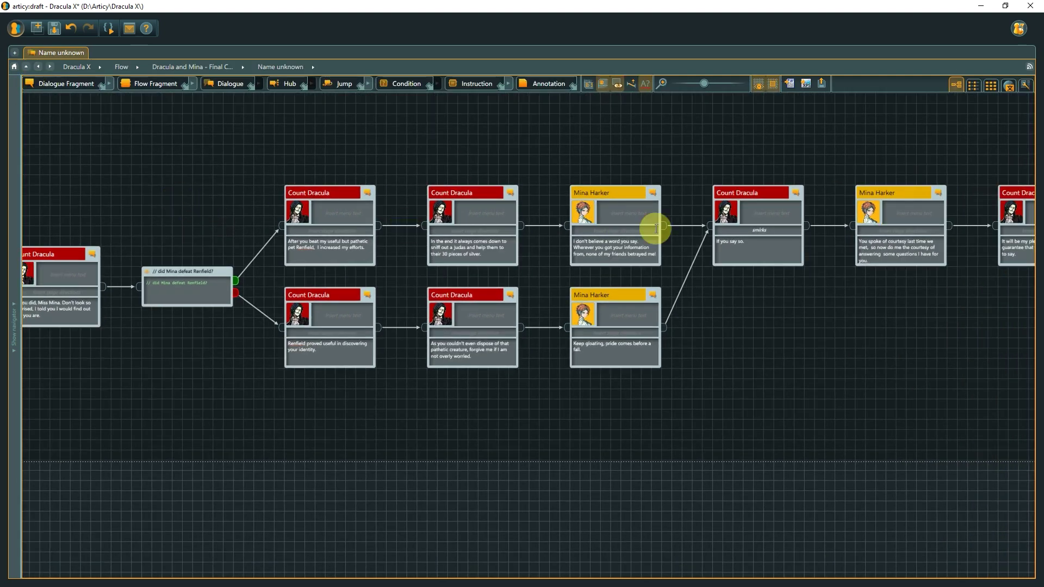
Step: Open the properties of Mina's 'I told you that we would meet again' node
drag(948, 332, 275, 415)
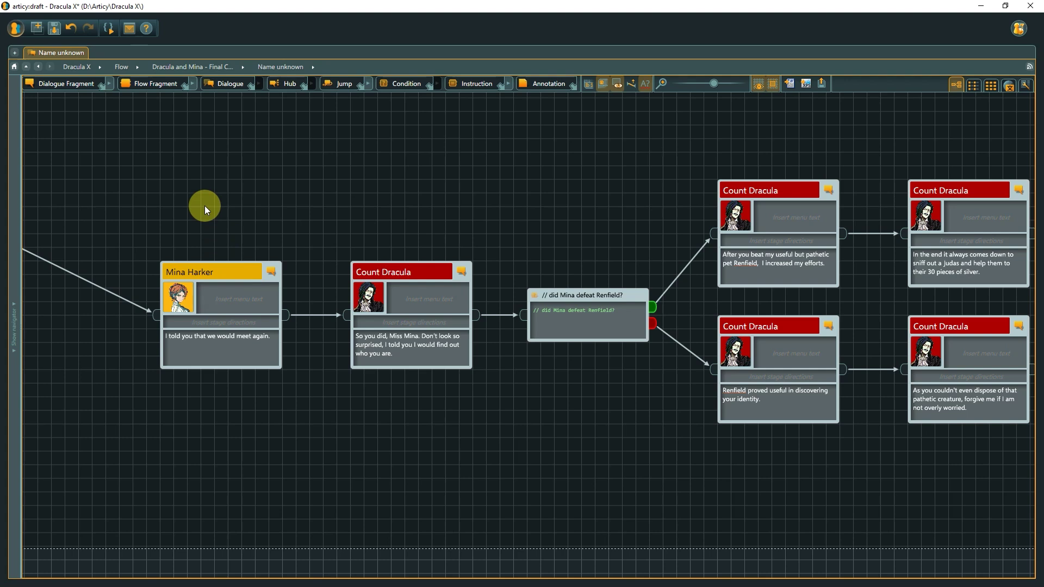
click(211, 267)
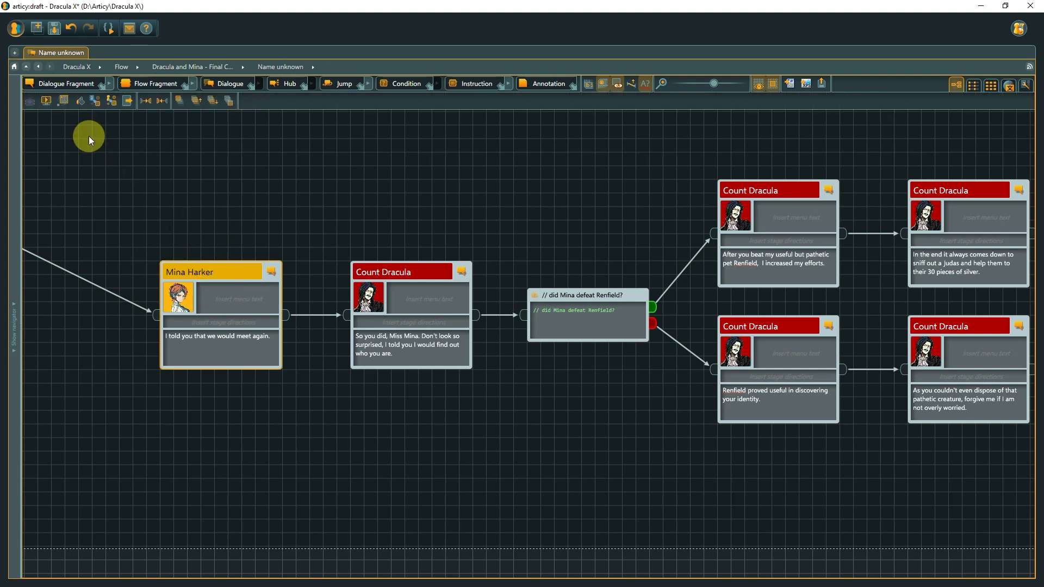
click(64, 100)
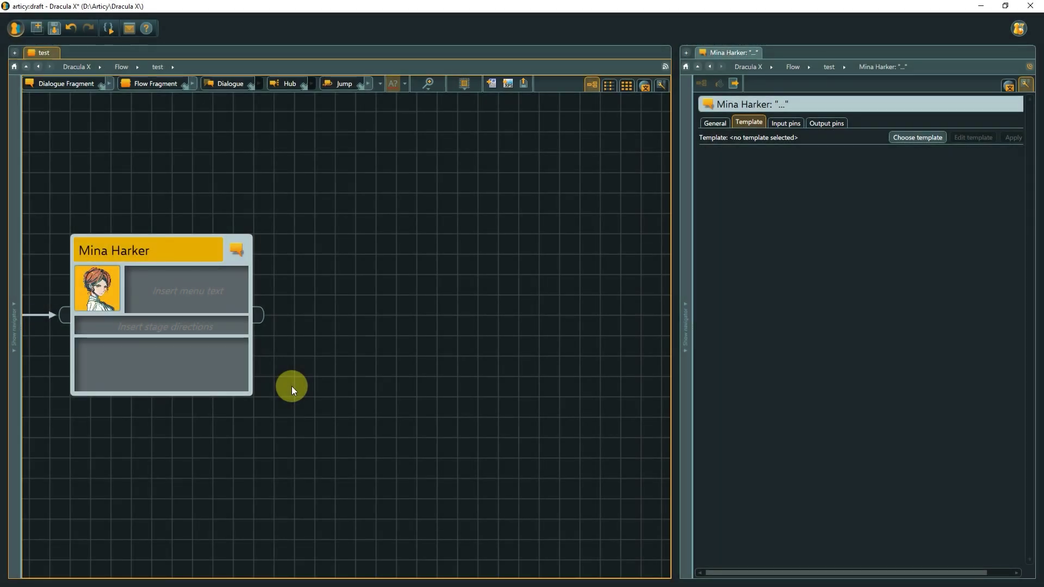
Step: Connect a Count Dracula DialogueLine fragment after Mina's line, then add a connected Mina Harker reply
drag(261, 324, 338, 316)
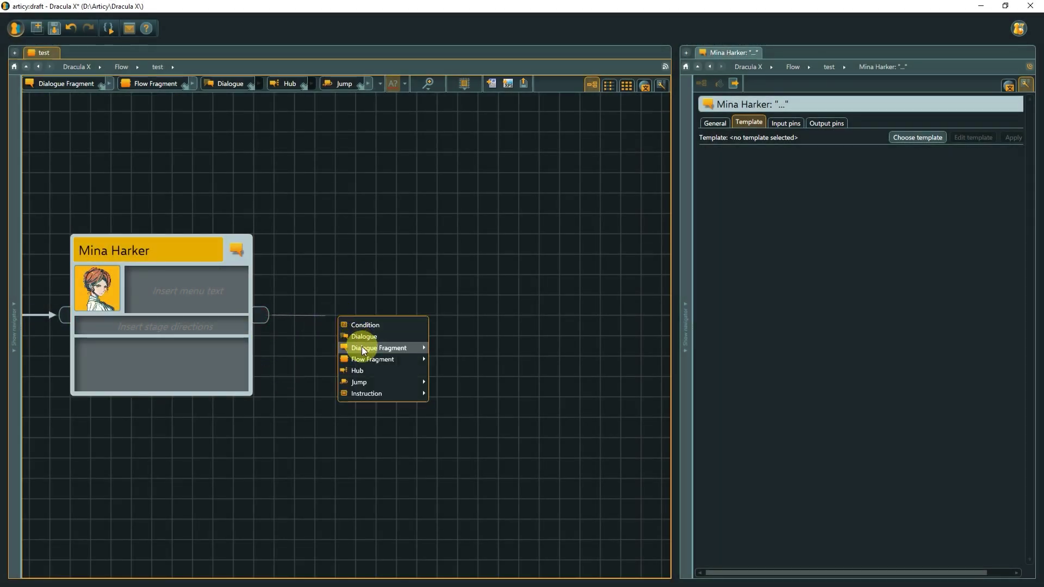
mouse_move(361, 347)
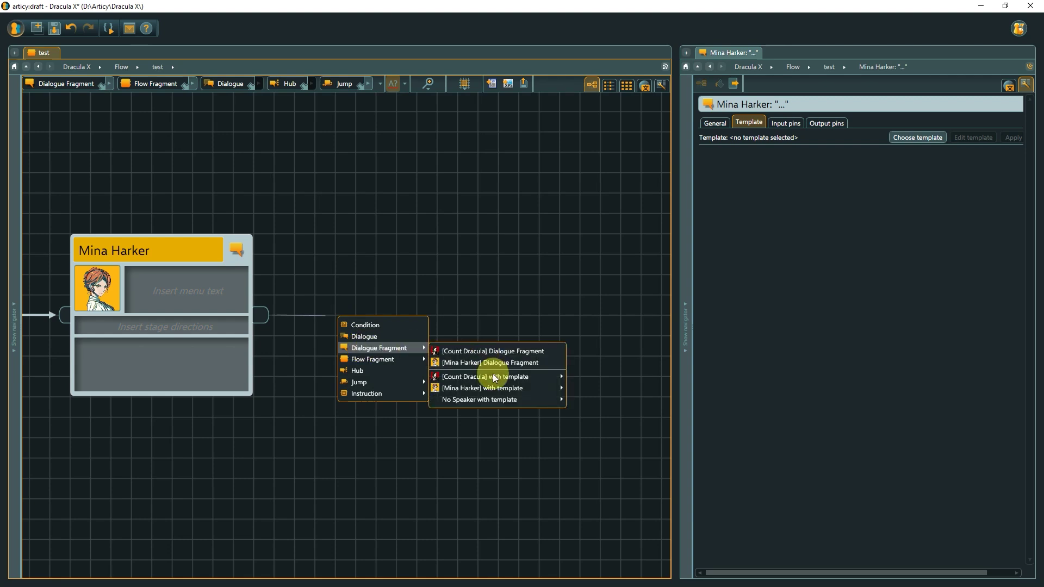
mouse_move(483, 376)
click(594, 381)
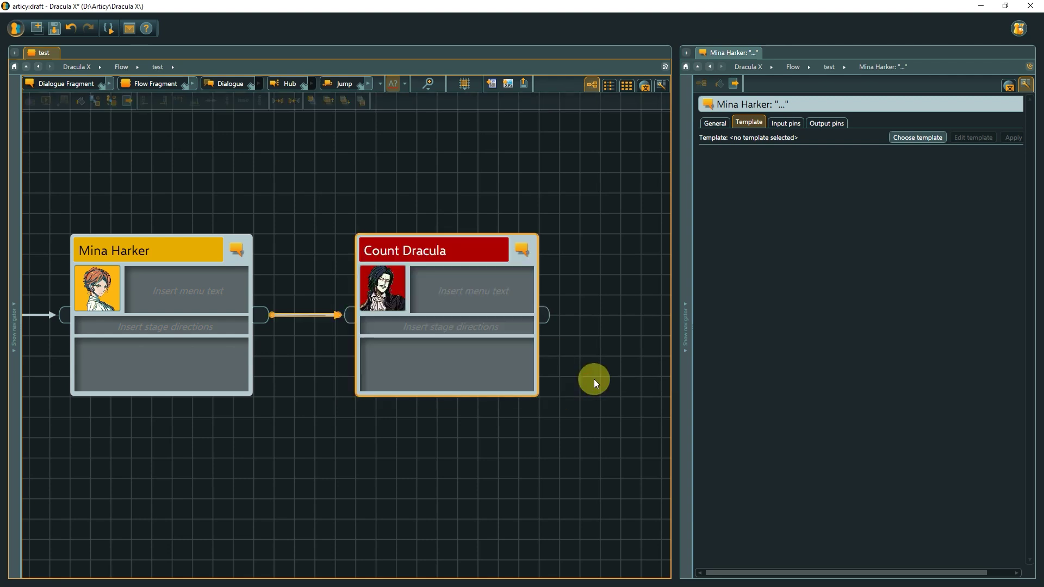
drag(594, 380, 415, 378)
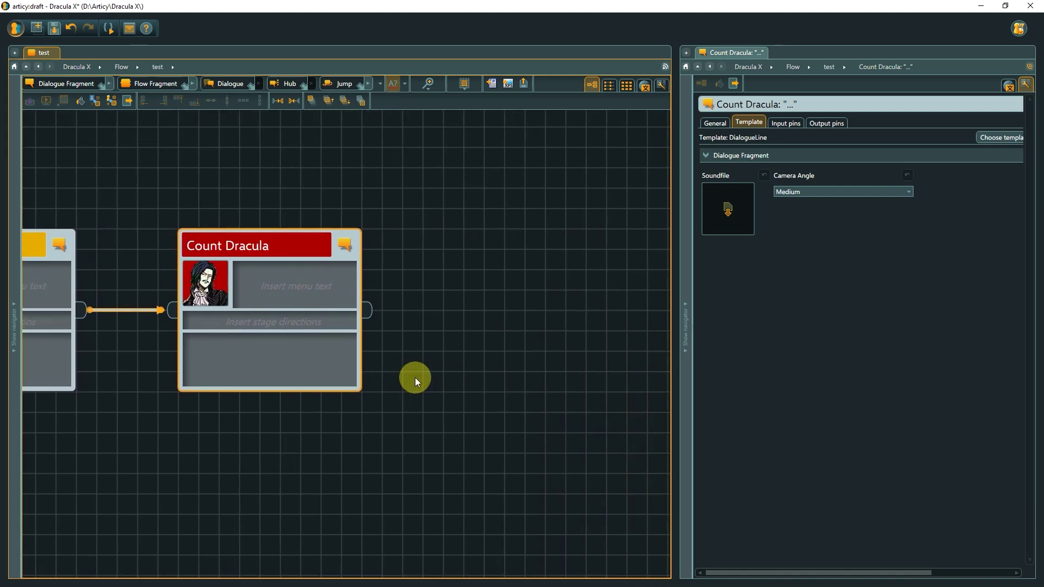
key(ctrl+Return)
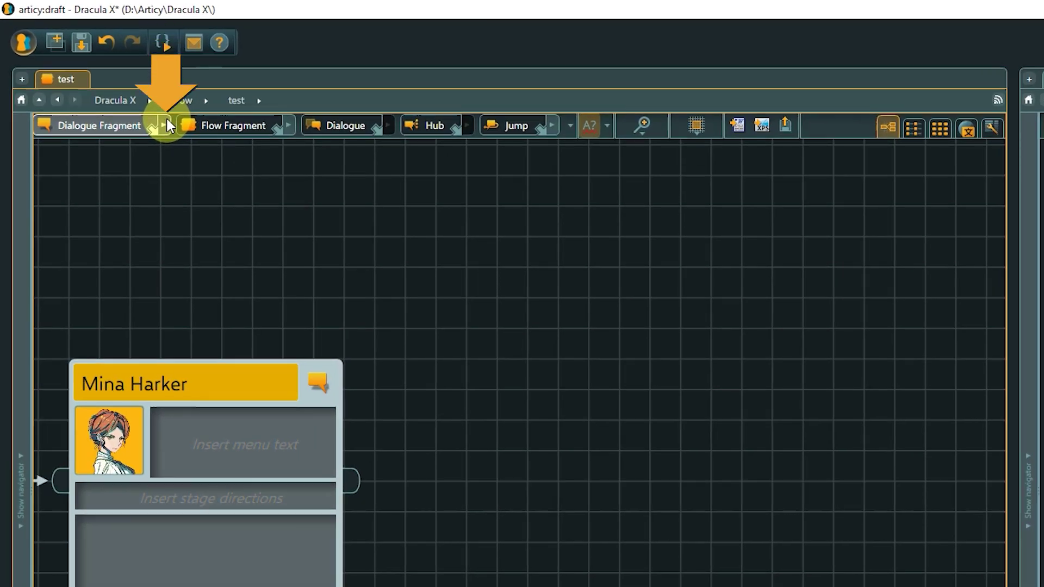
Step: Place a DialogueLine fragment on the test flow canvas and set its speaker to Van Helsing
click(164, 125)
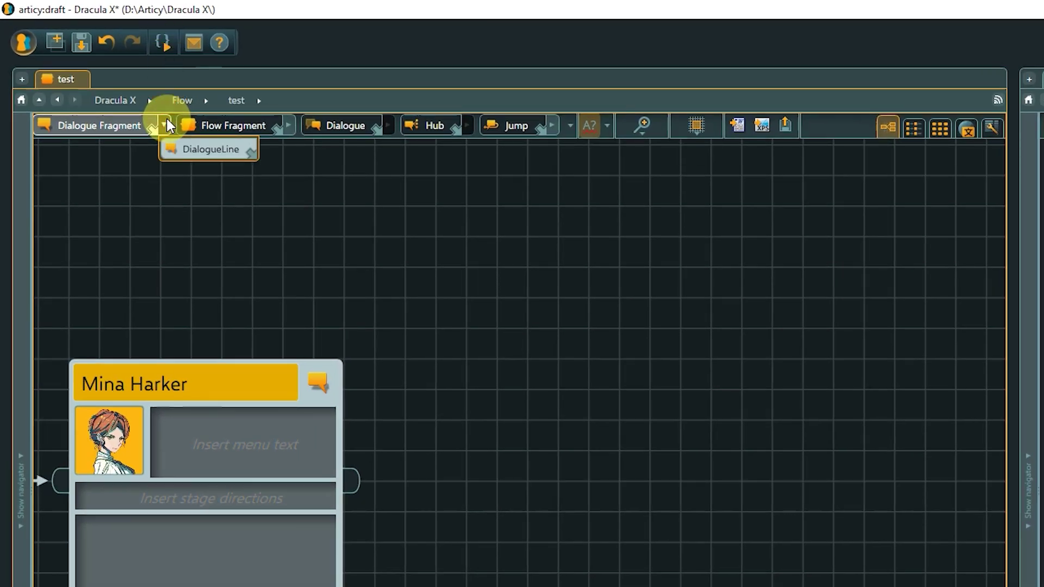
drag(189, 155, 489, 400)
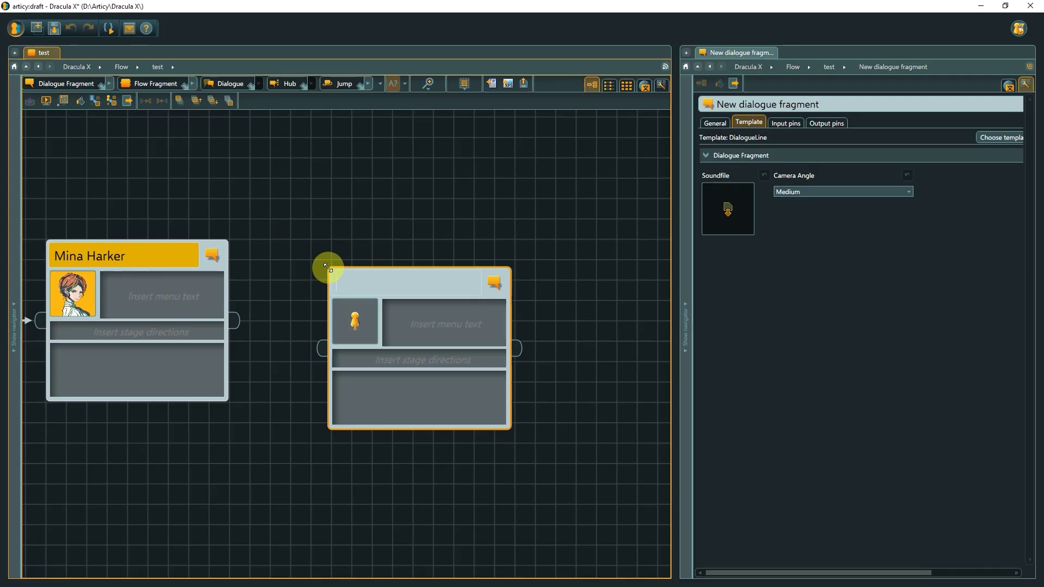
text(V)
key(Return)
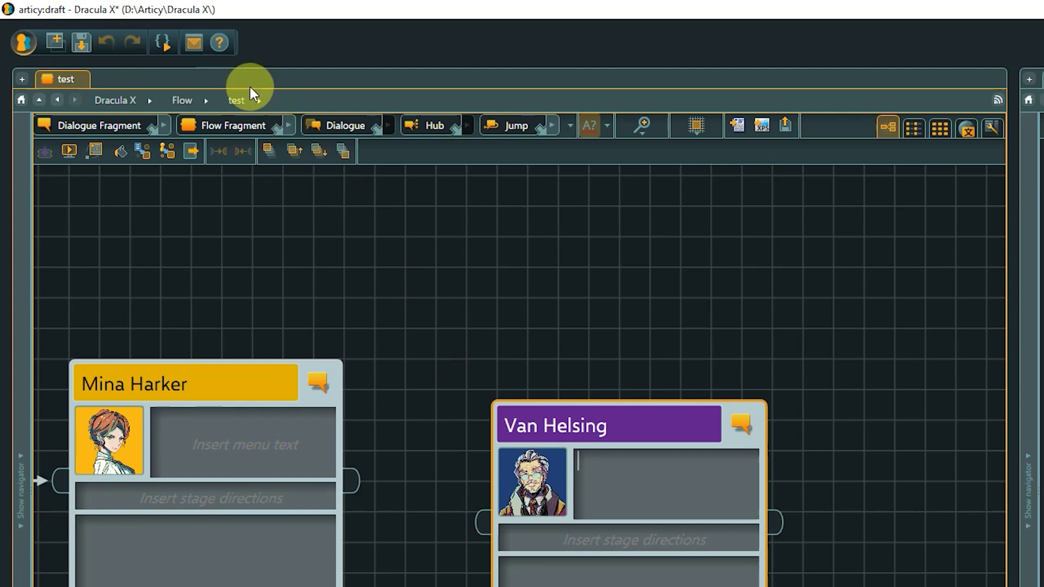
Step: Set DialogueLine as the auto-assign template for Dialogue Fragments via the plugin menu
click(170, 43)
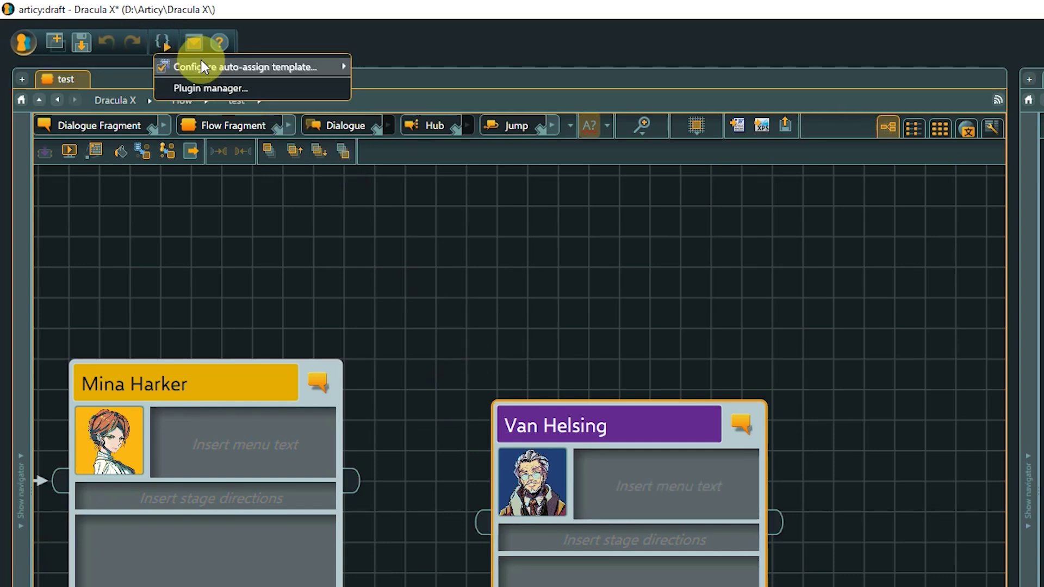
mouse_move(205, 67)
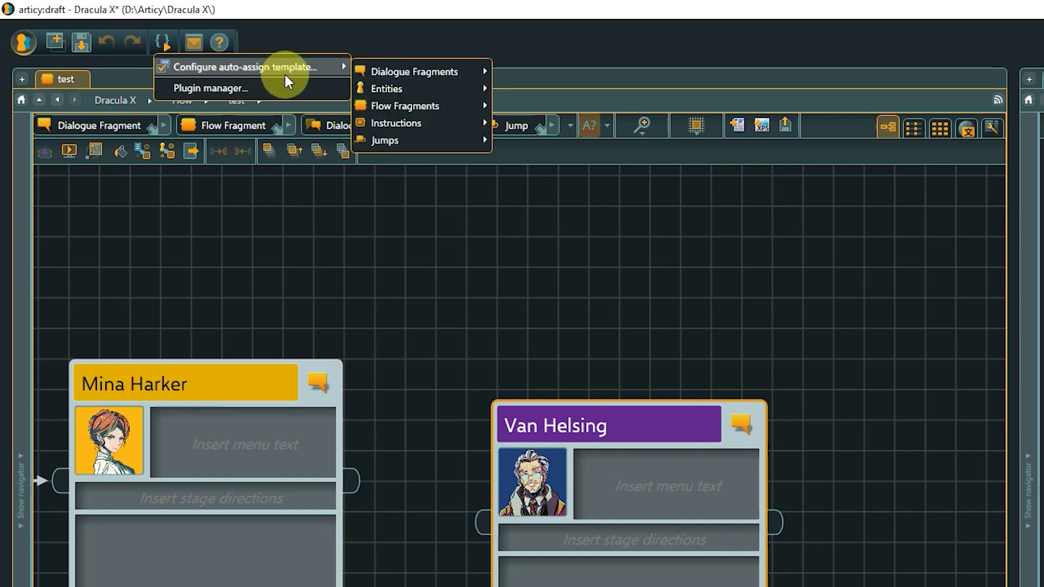
mouse_move(367, 70)
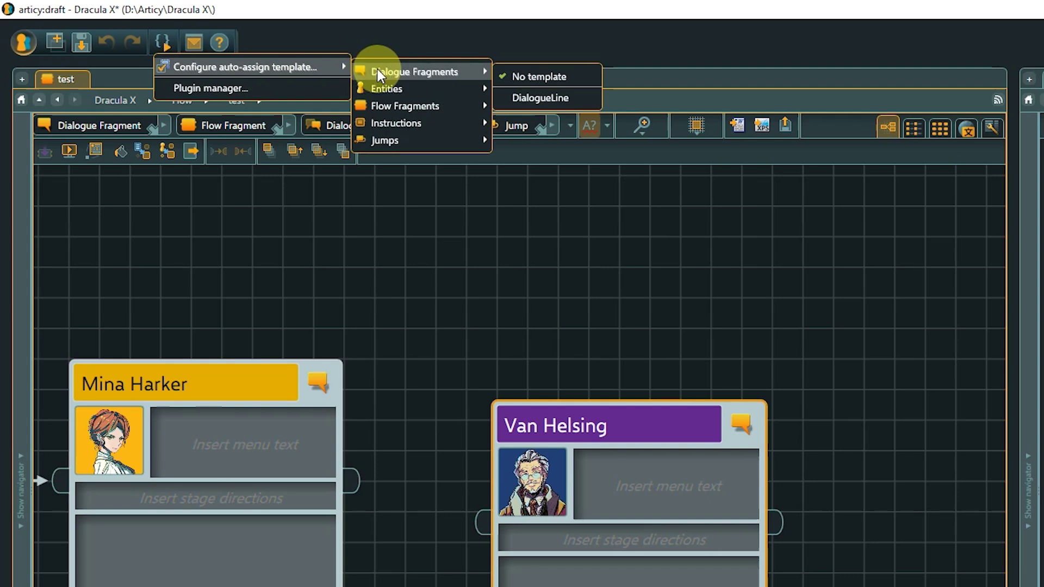
click(535, 97)
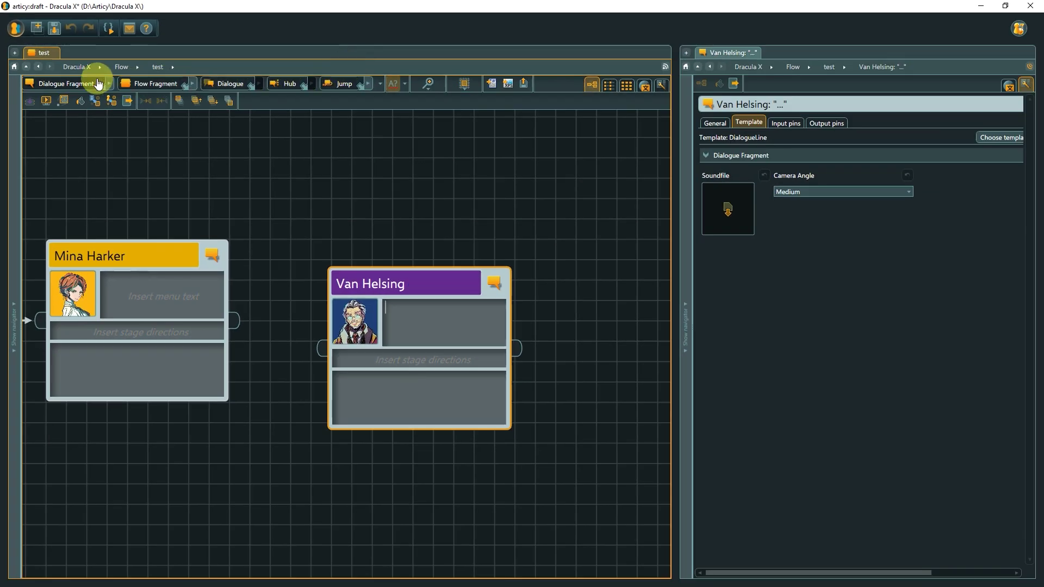
Step: Place a plain dialogue fragment on the canvas with Count Dracula as speaker
drag(74, 84, 337, 145)
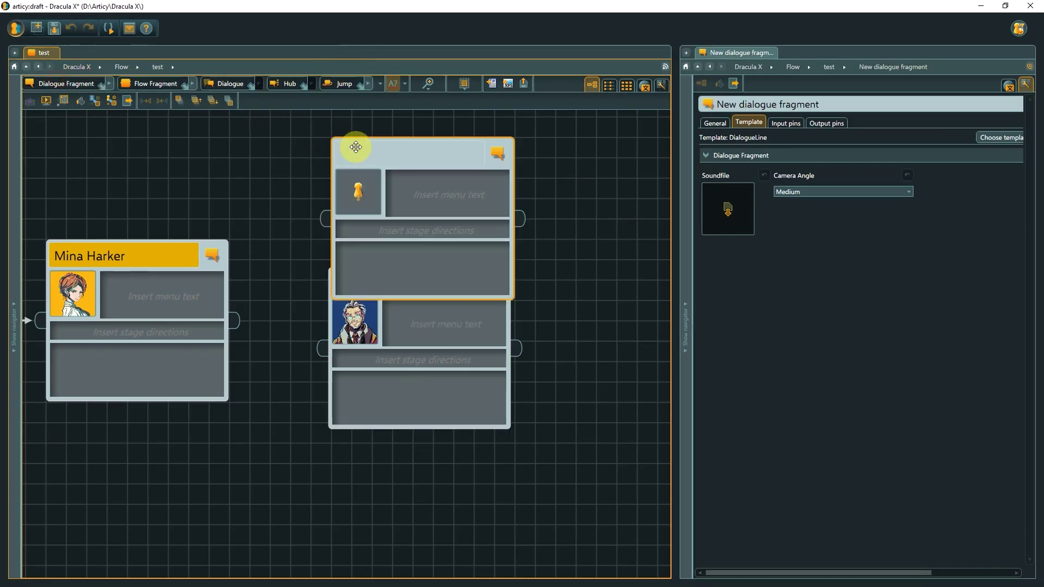
text(C)
key(Return)
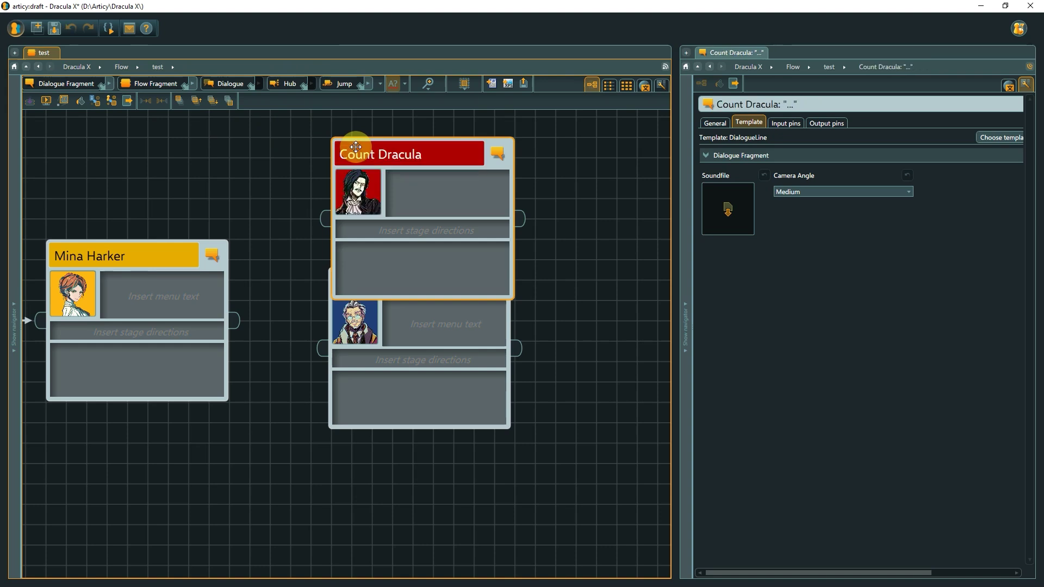